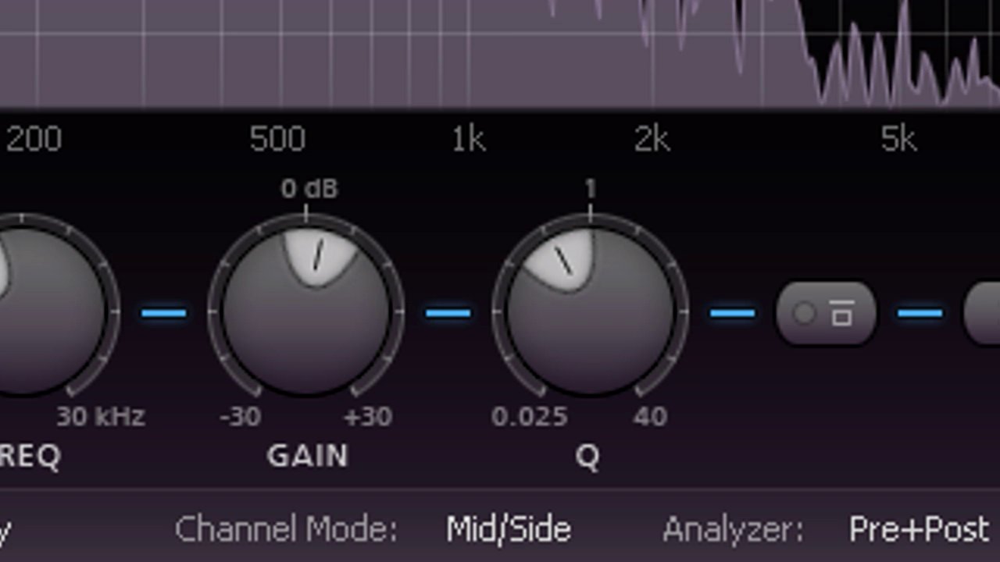
Step: Open Pro-Q's Channel Mode menu and close it, leaving the mode unchanged
click(525, 537)
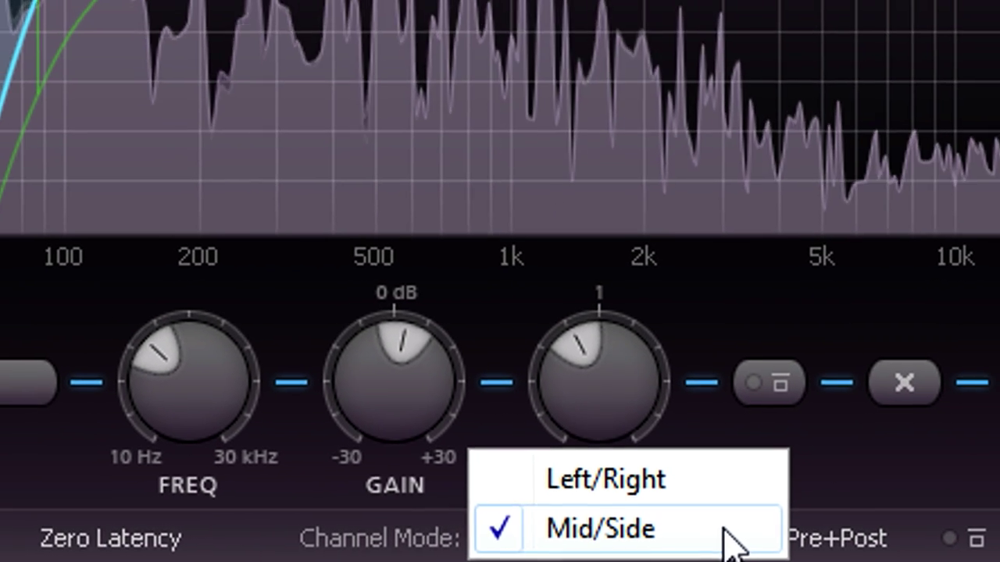
click(743, 538)
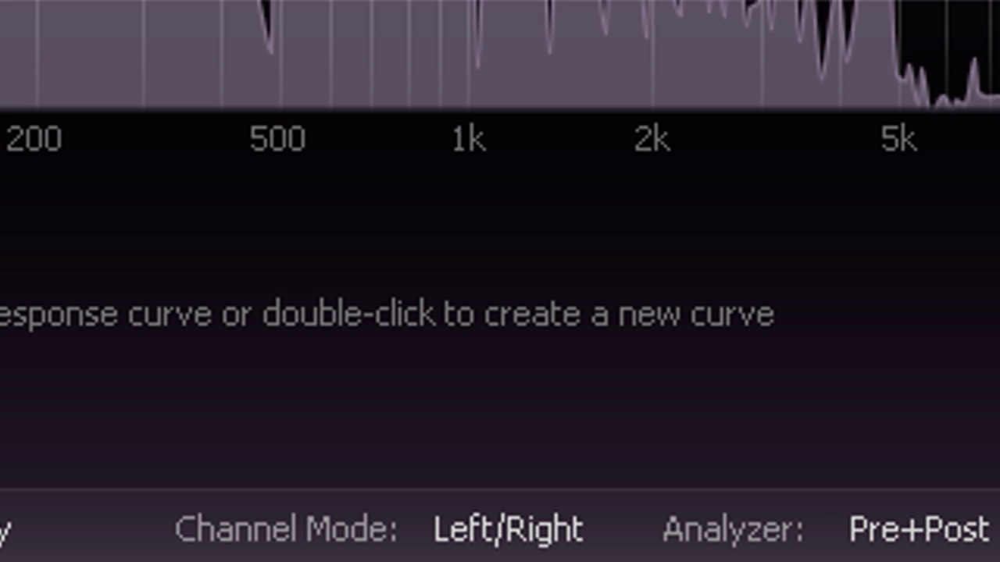
Step: In Left/Right mode, add a bell band cutting about 3.5 dB near 258 Hz
click(574, 539)
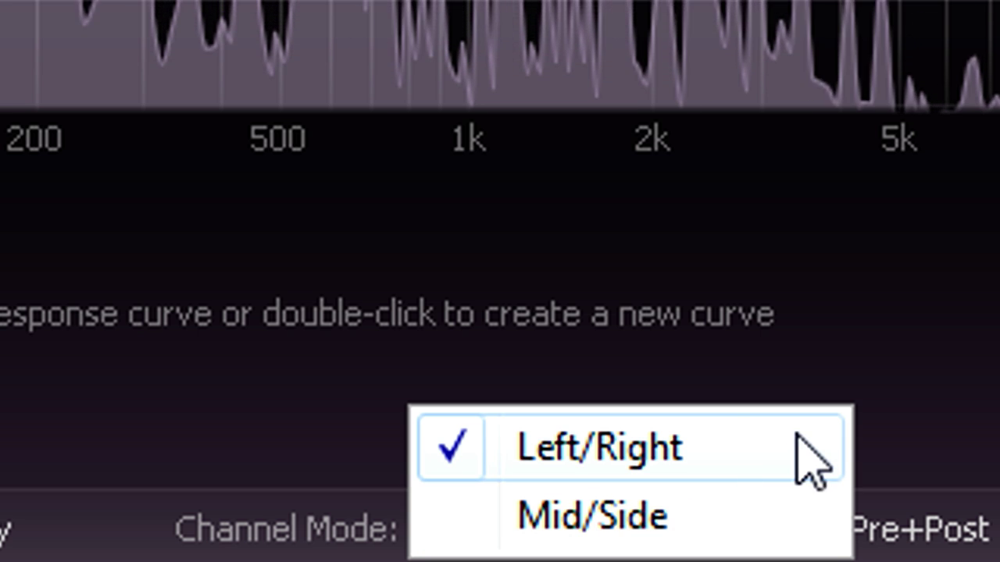
click(761, 469)
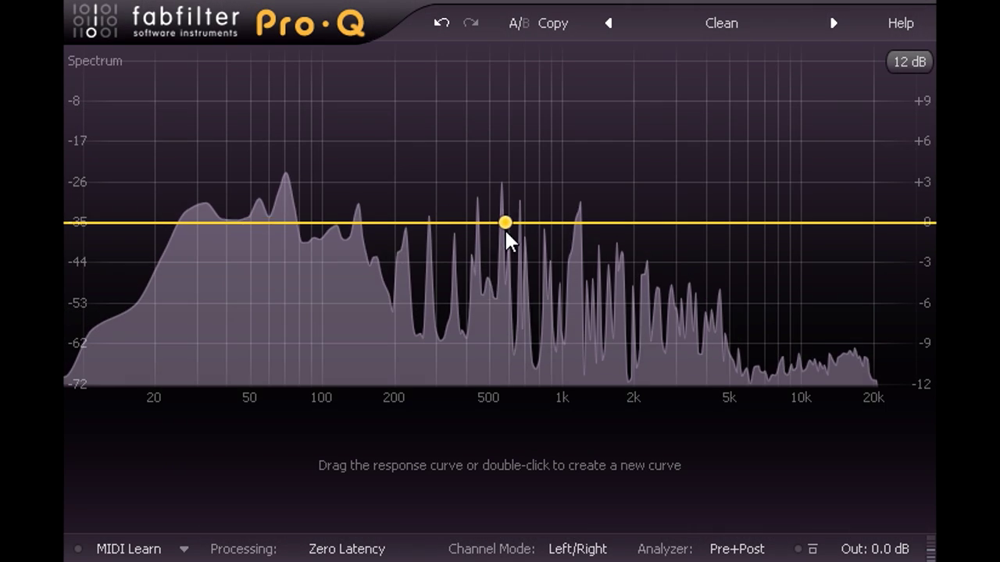
drag(504, 225, 422, 271)
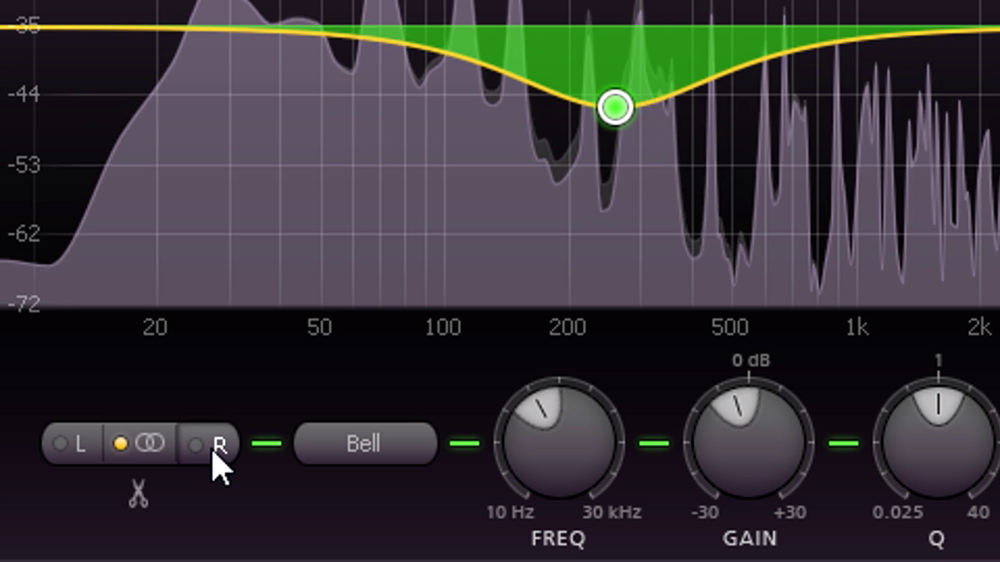
Step: Try the bell on the right and then the left channel, then apply it to both channels
click(213, 451)
click(82, 453)
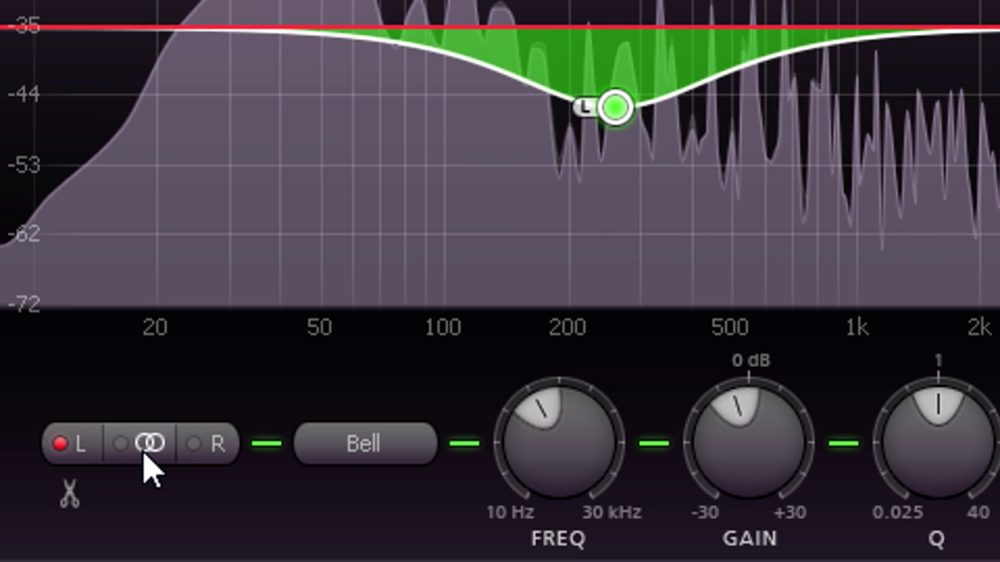
click(143, 451)
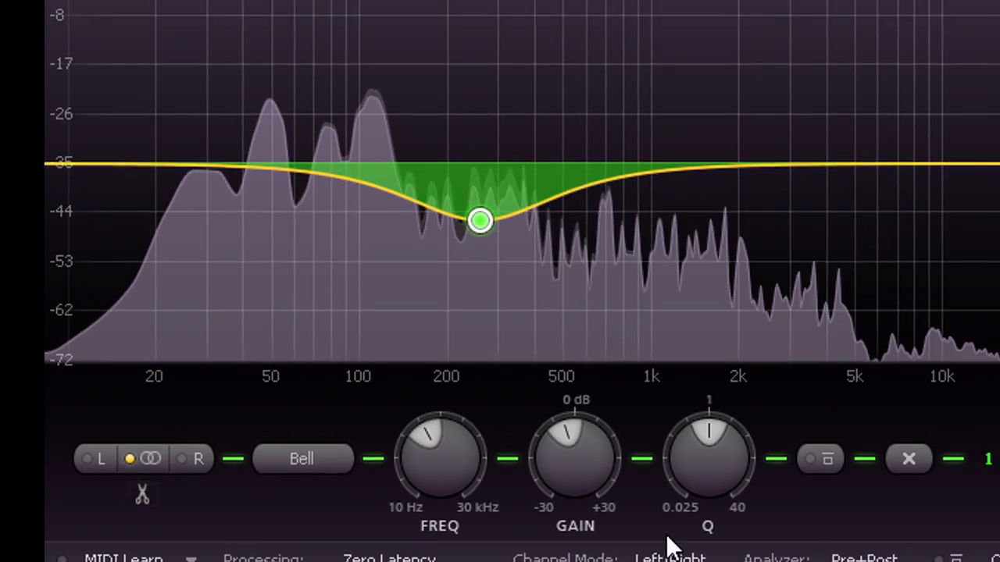
Step: Switch Pro-Q to Mid/Side and make the bell a mid-only cut of -1.93 dB near 98 Hz
click(668, 546)
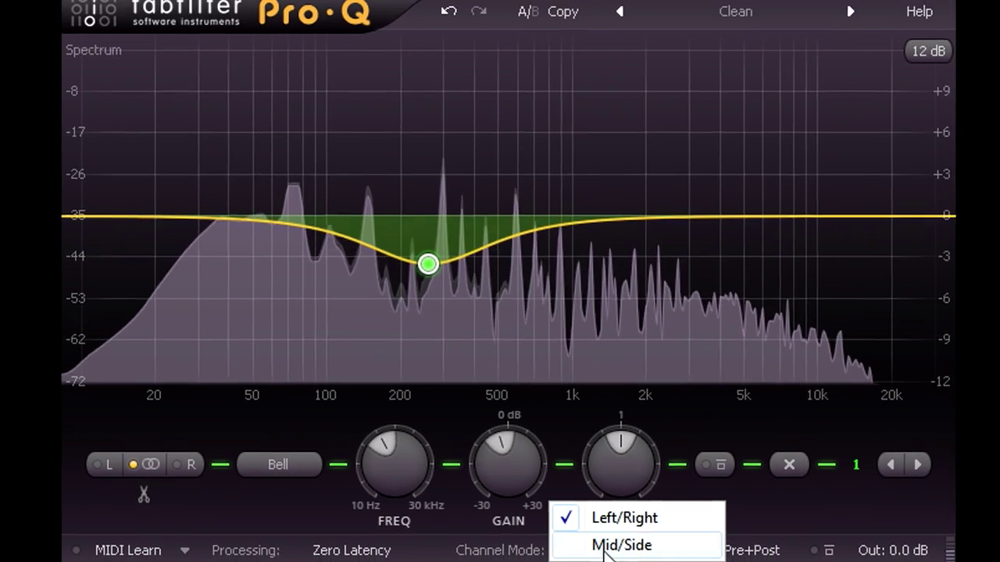
click(625, 544)
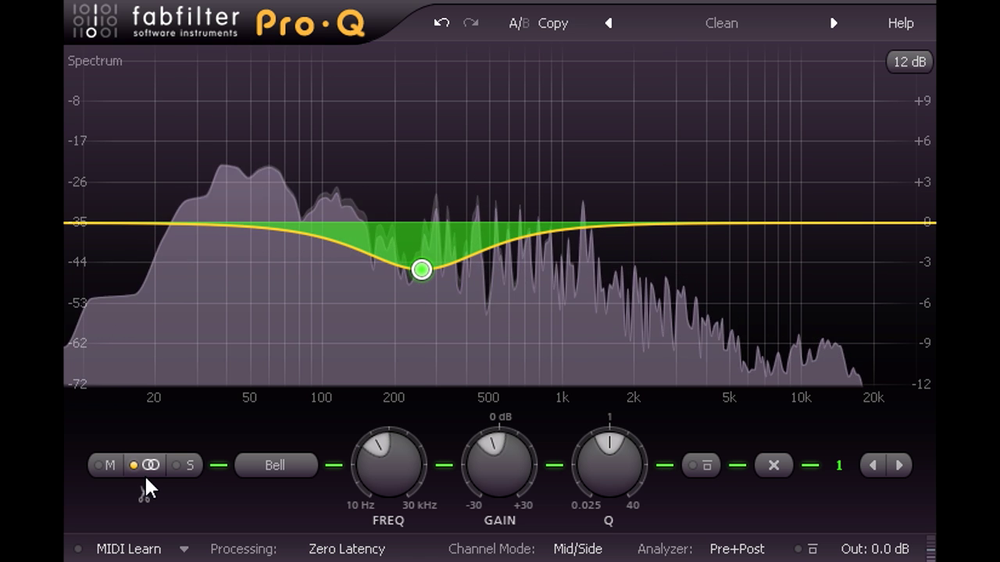
click(110, 466)
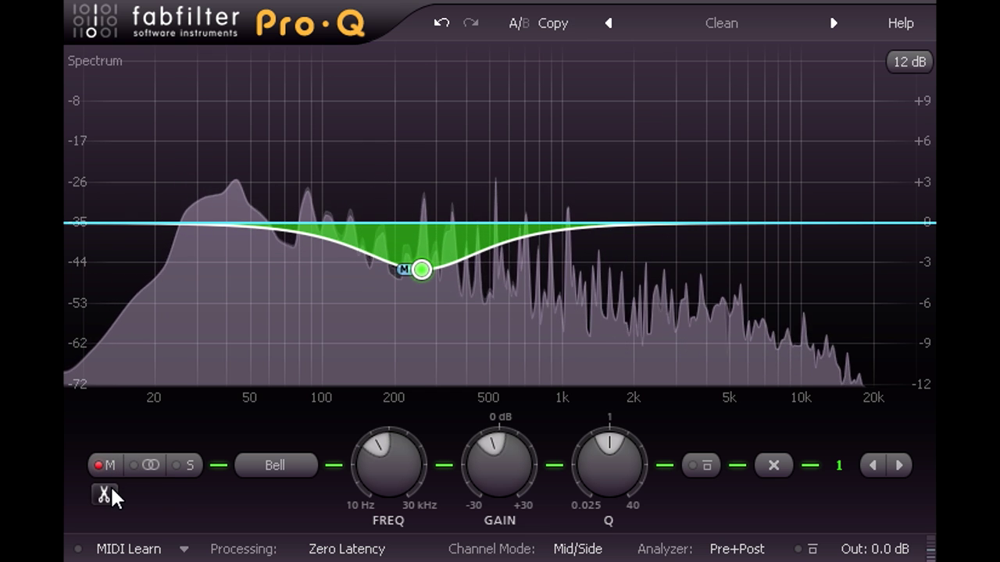
drag(422, 272, 321, 251)
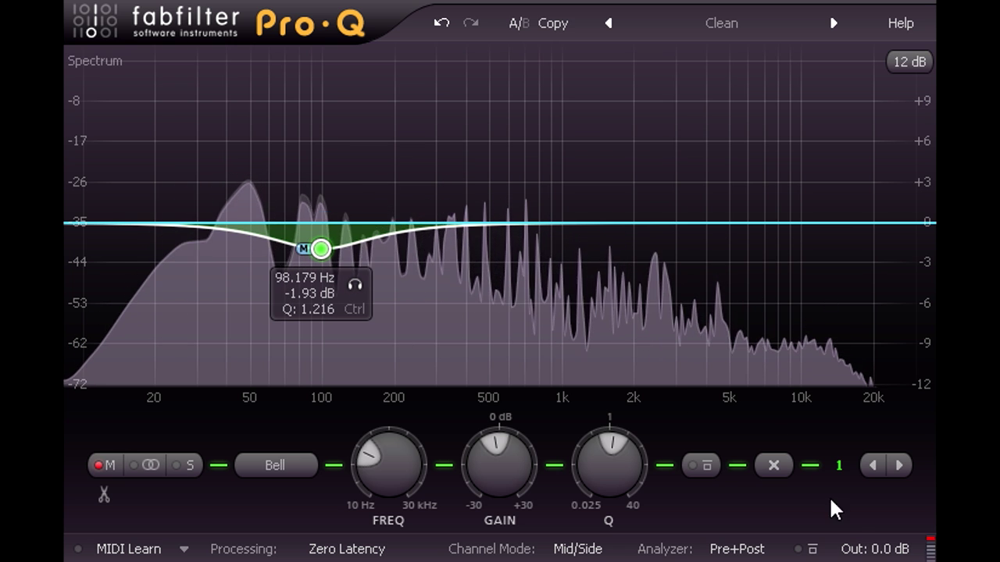
Step: Sweep Pro-Q's output pan through -0.602 to -1.000, then bring it back up
mouse_move(867, 548)
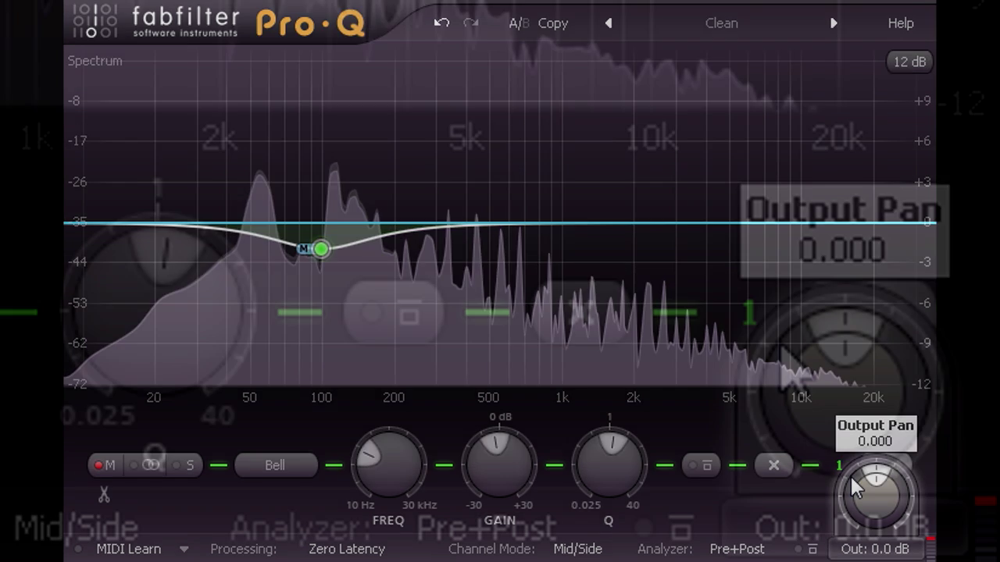
drag(850, 474, 850, 511)
drag(785, 461, 801, 531)
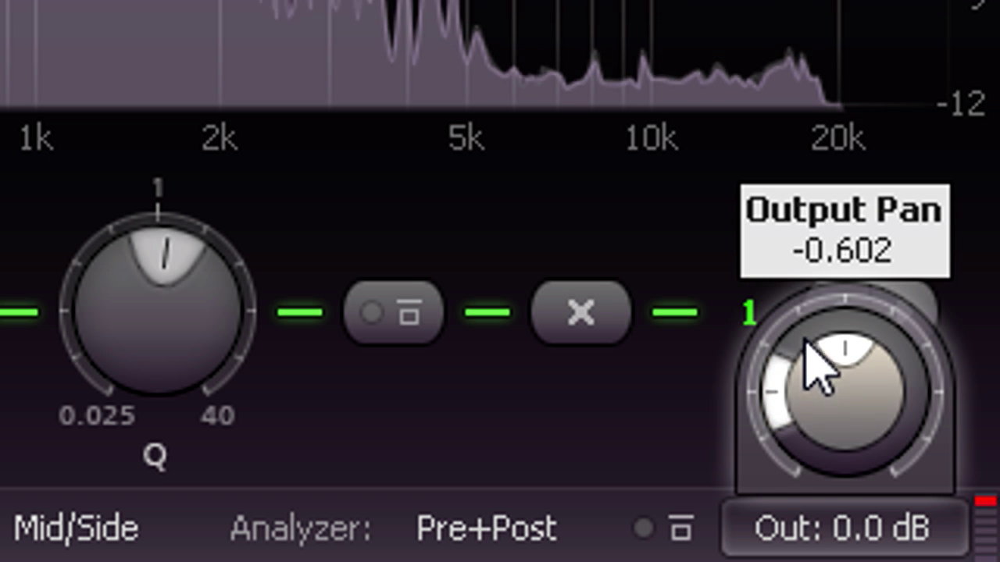
drag(807, 357, 801, 531)
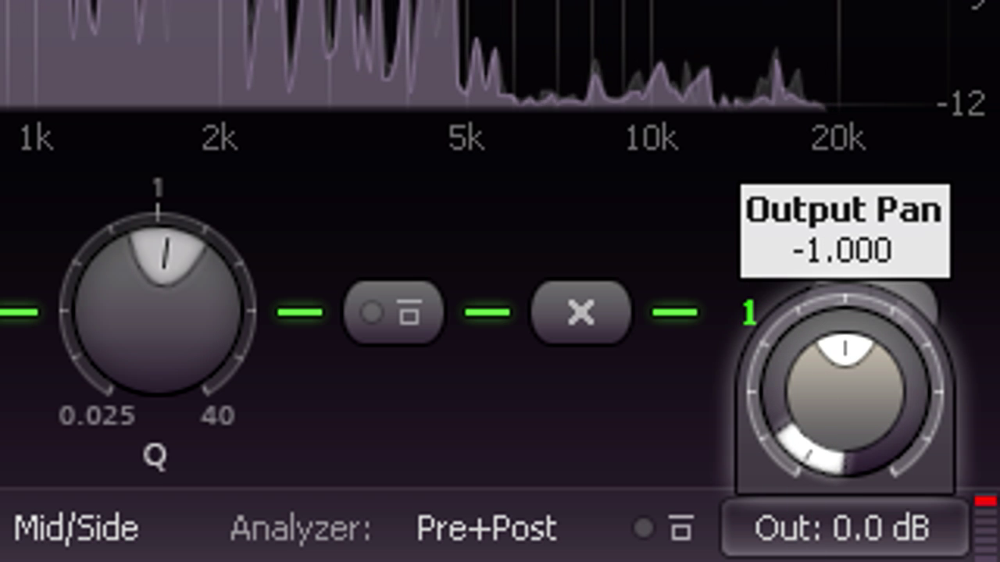
drag(800, 561, 801, 561)
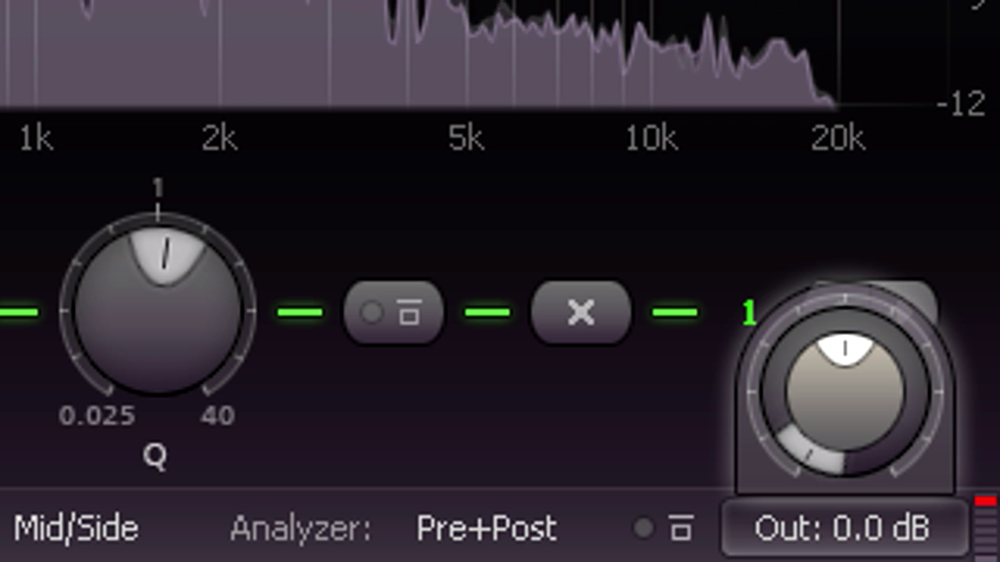
drag(781, 383, 792, 160)
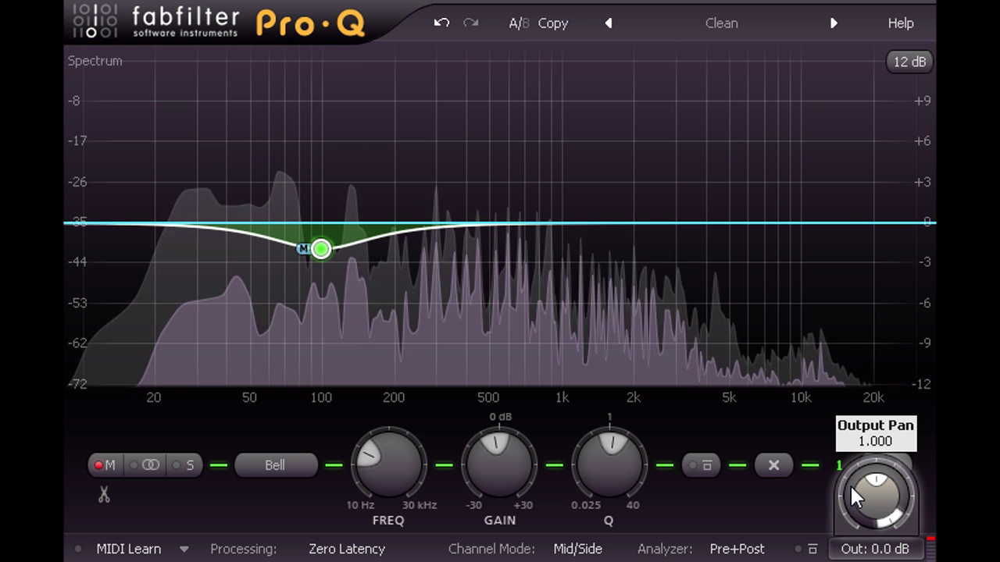
Step: Select and delete the mid-only bell band, leaving a flat EQ curve
mouse_move(854, 490)
drag(212, 159, 505, 292)
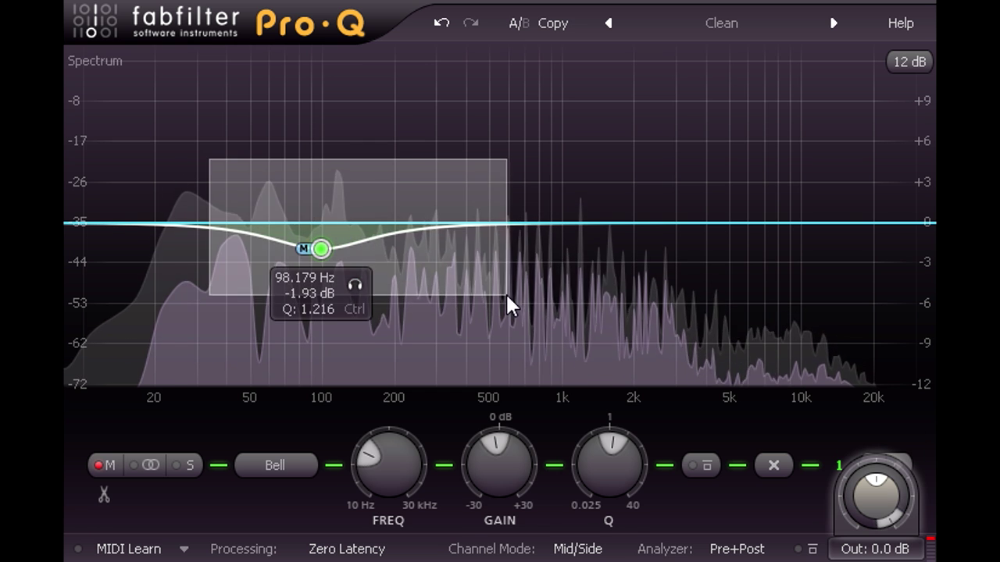
click(775, 465)
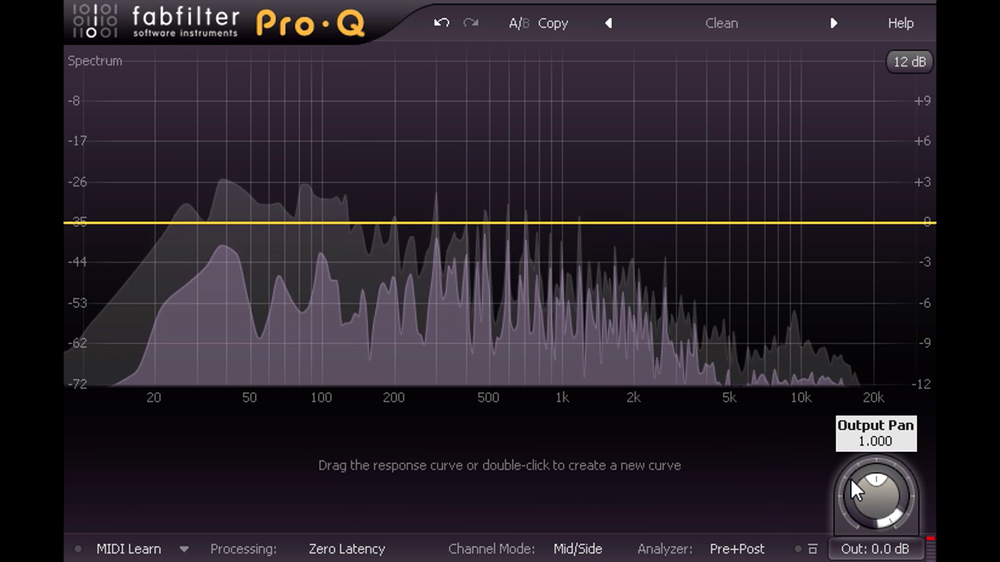
Step: Audition output pan settings, moving it to about 0.313 and then -0.431
drag(857, 474, 853, 559)
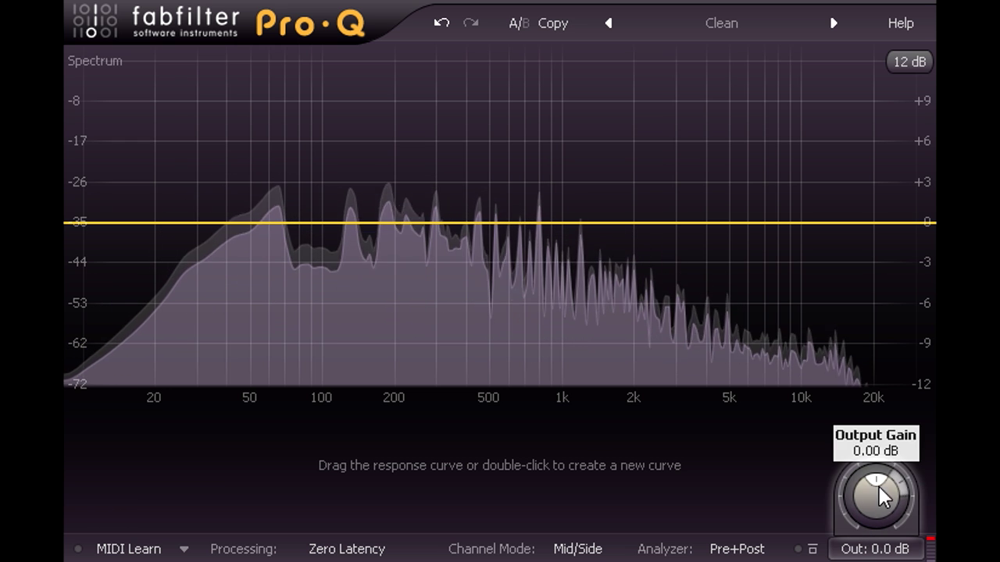
drag(848, 481, 850, 529)
drag(848, 491, 786, 423)
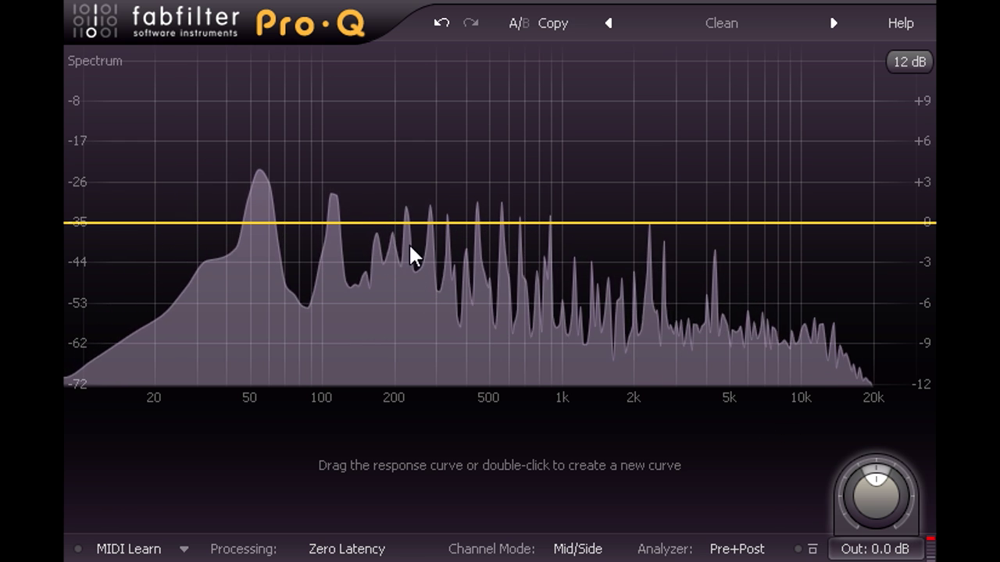
Step: Add a side-only bell boost near 174 Hz, raised to about +8.5 dB
drag(409, 223, 381, 165)
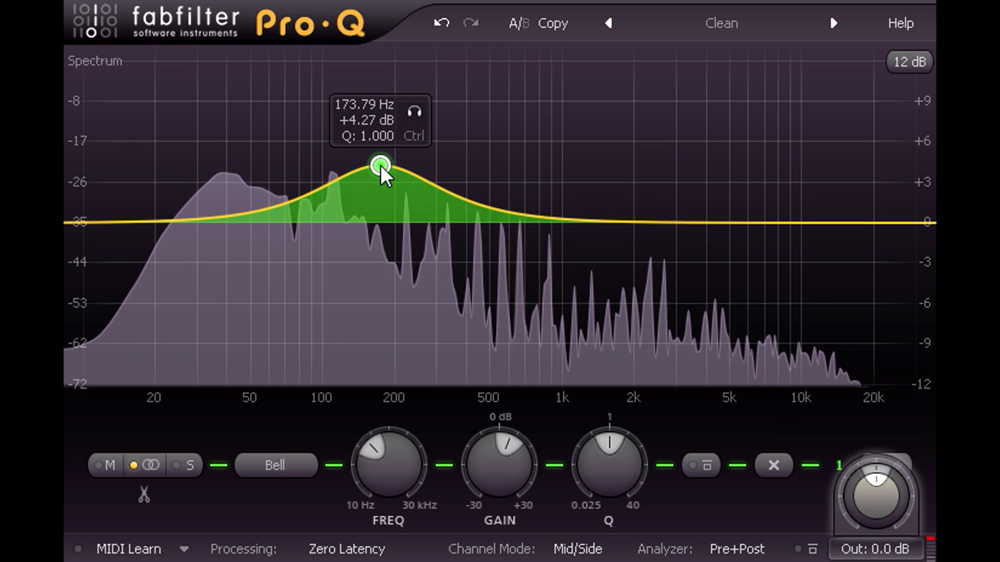
click(190, 465)
drag(382, 165, 357, 271)
Step: Turn the side band into a 24 dB/oct low cut and lower it to about 83 Hz
click(293, 467)
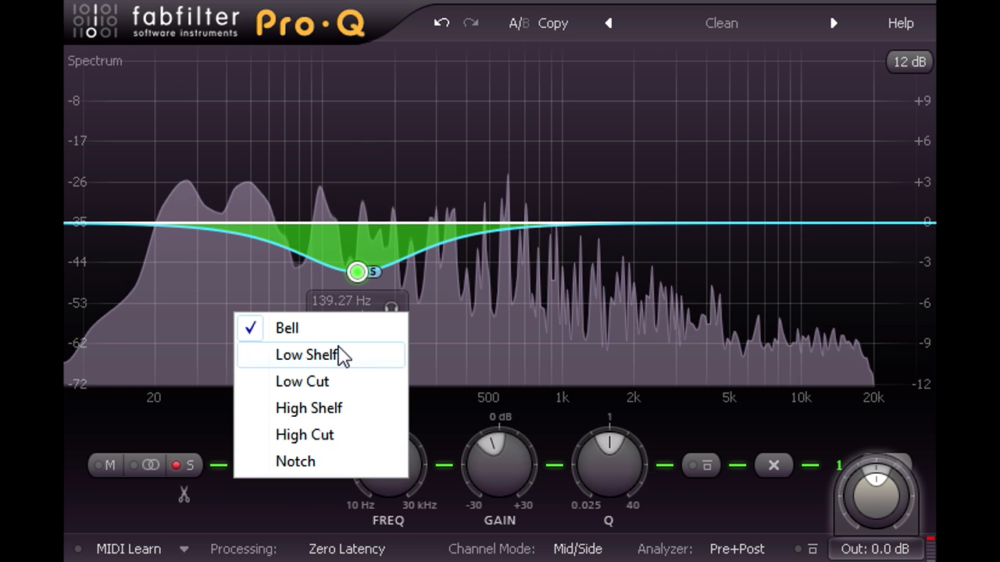
click(334, 381)
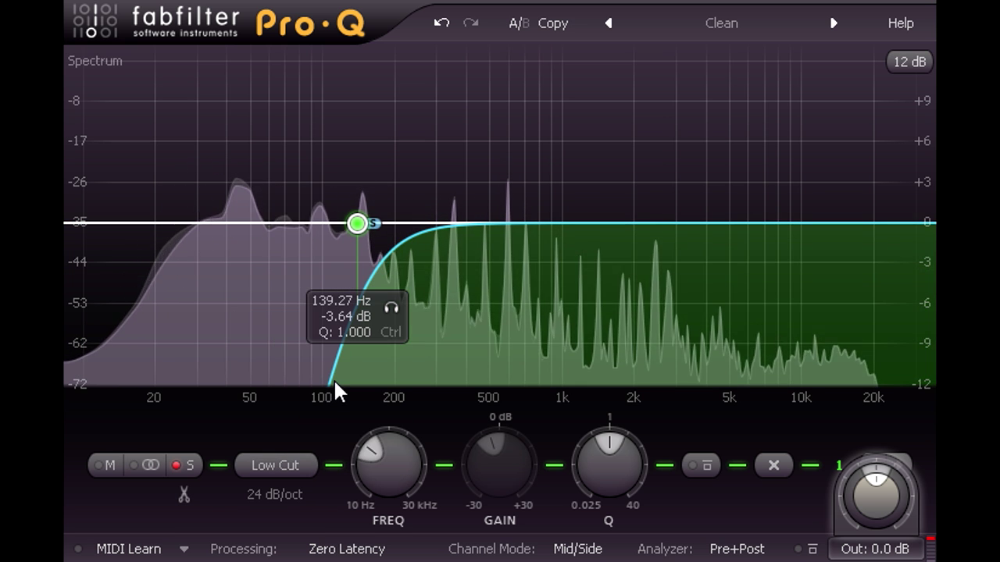
drag(379, 462, 406, 503)
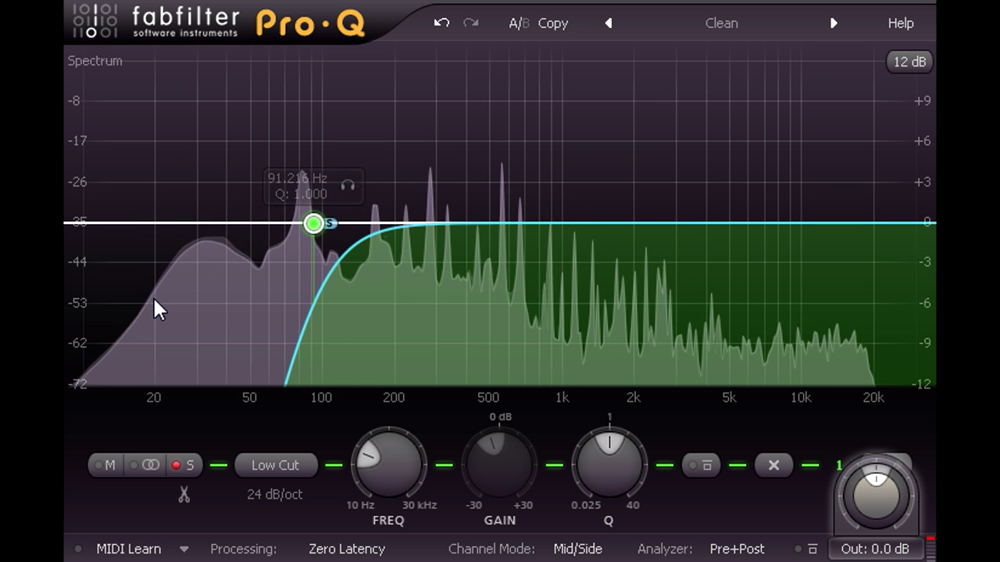
drag(398, 459, 398, 472)
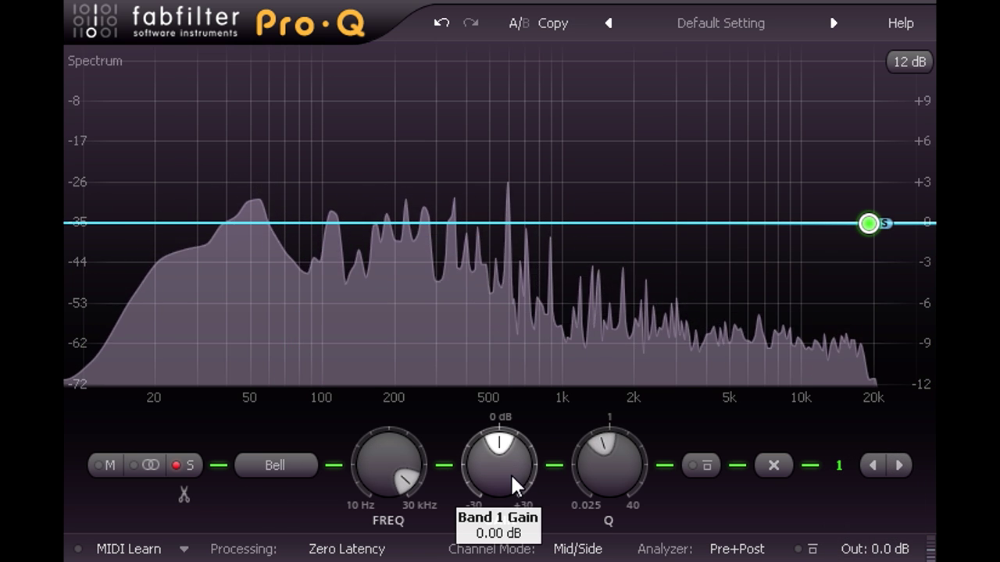
Step: Boost side band 1, then add a second side bell near 118 Hz at +3 dB with widened Q
drag(513, 482, 505, 375)
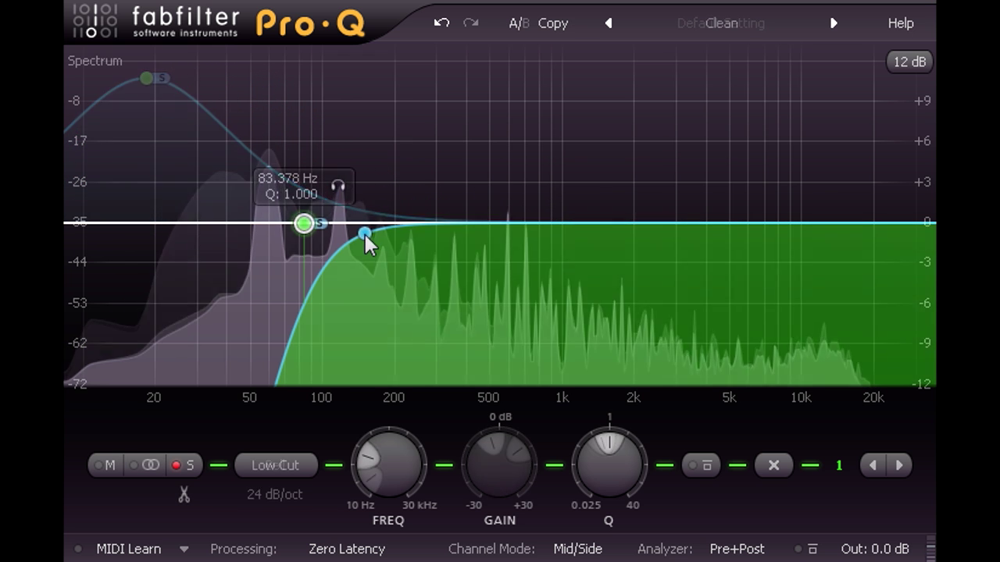
drag(366, 238, 339, 208)
scroll(355, 187, down, 6)
scroll(345, 160, down, 4)
scroll(345, 155, down, 2)
scroll(344, 183, up, 3)
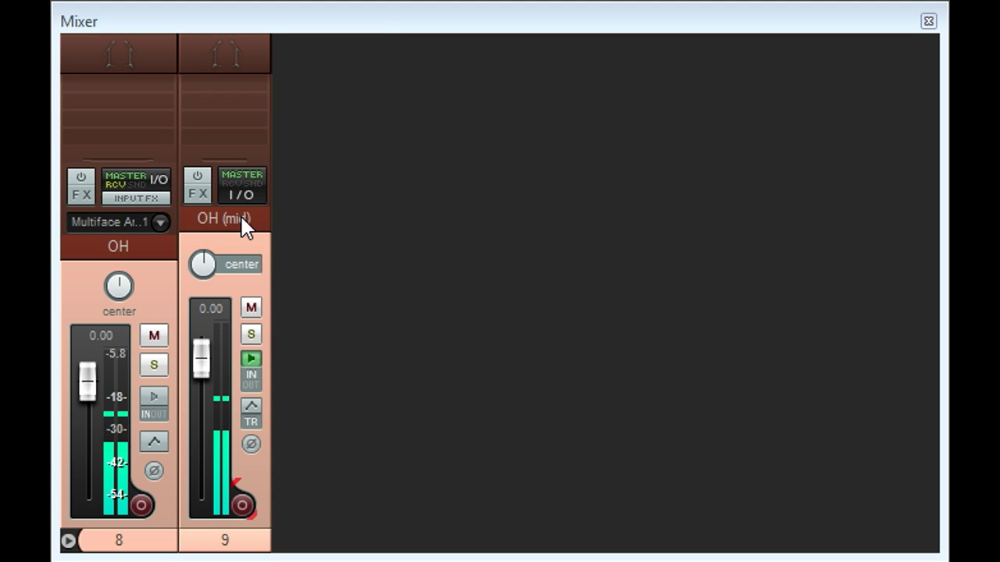
Step: Select the OH (mid) track in the Mixer
click(242, 221)
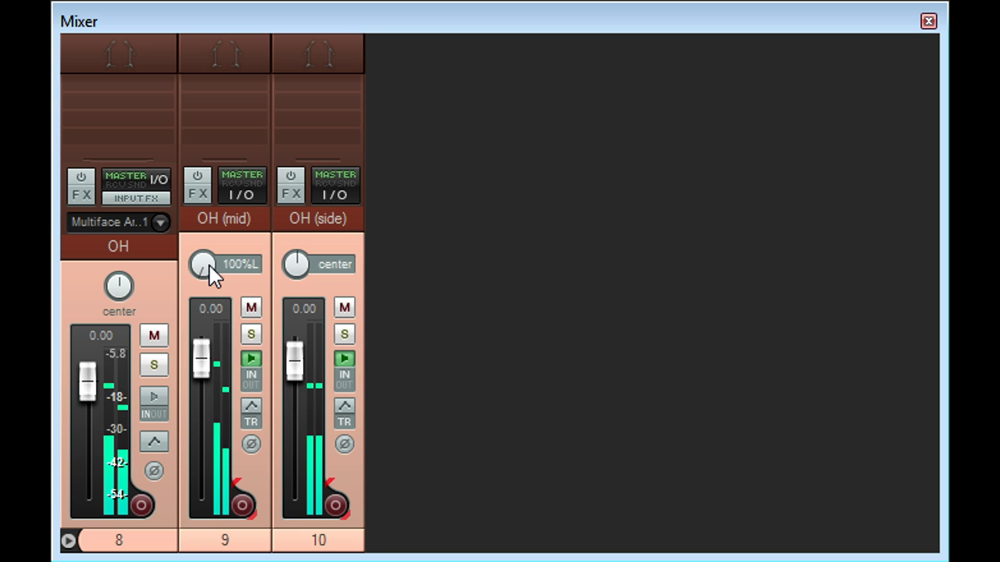
Step: Center OH (mid), duplicate OH (side), and invert the copy's polarity
scroll(297, 272, up, 10)
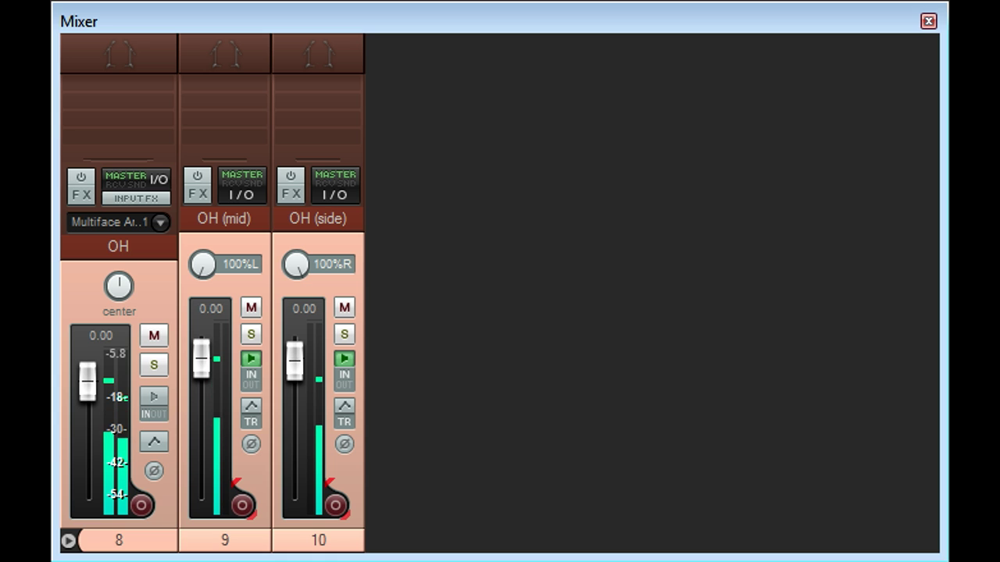
double_click(207, 273)
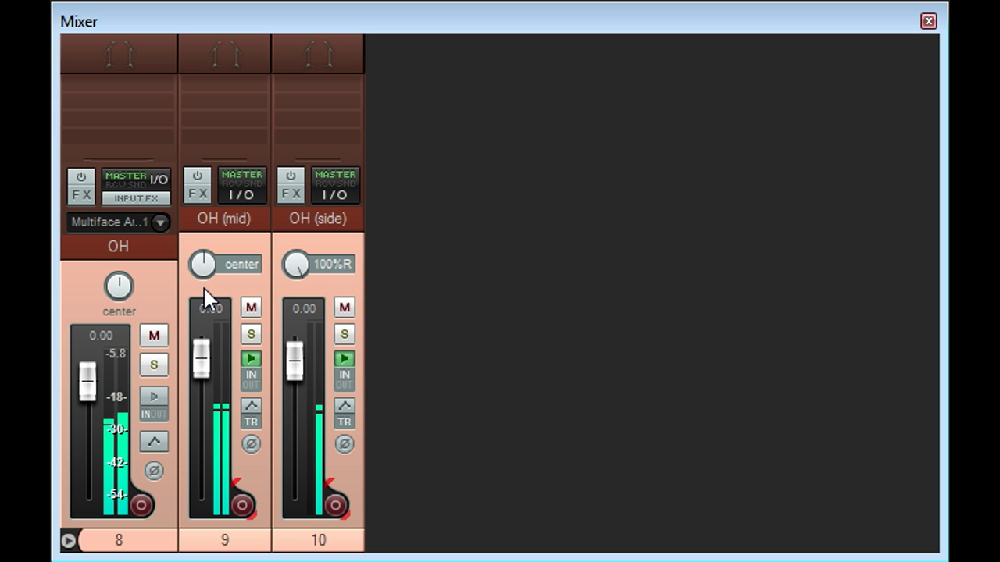
scroll(300, 277, down, 15)
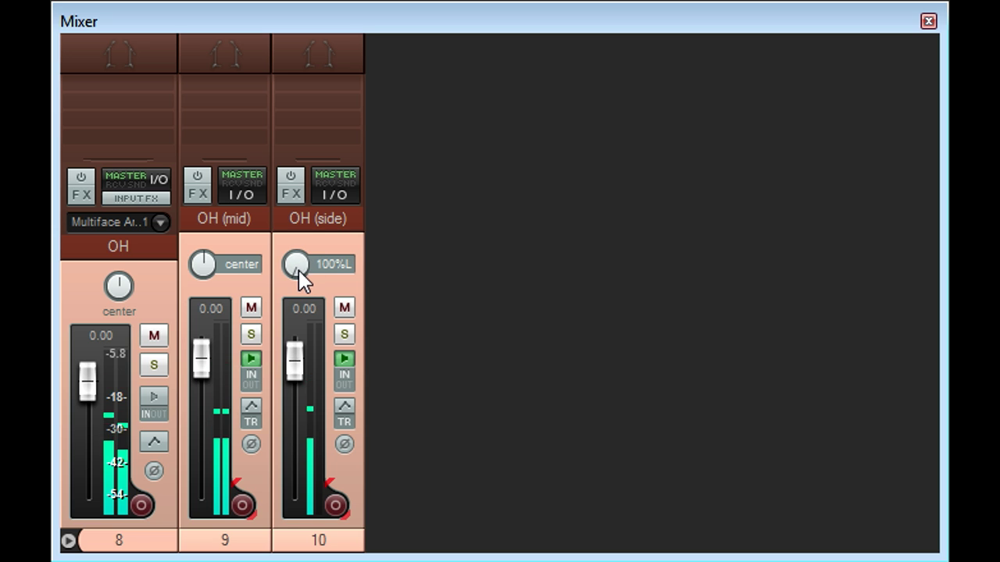
click(307, 233)
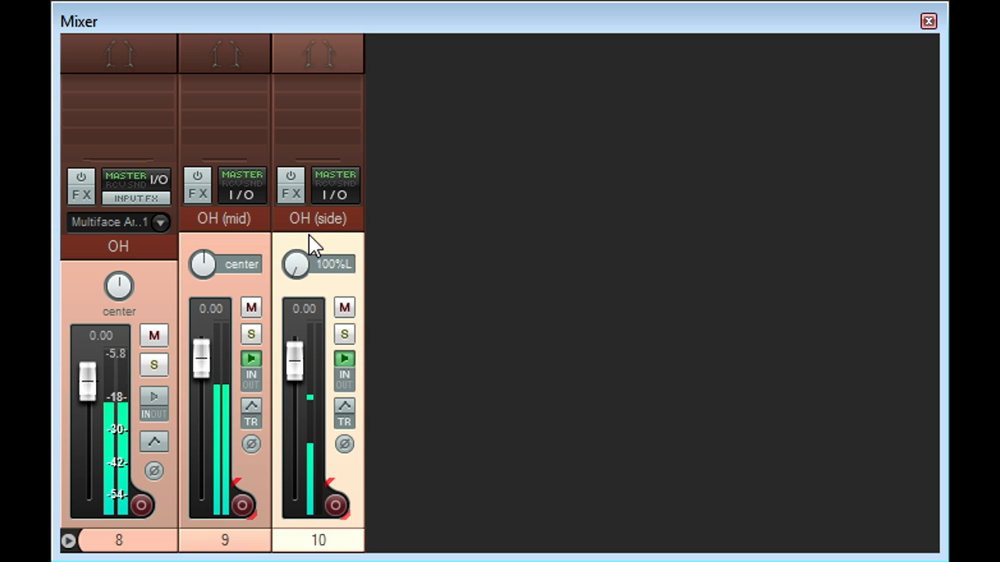
key(ctrl+shift+d)
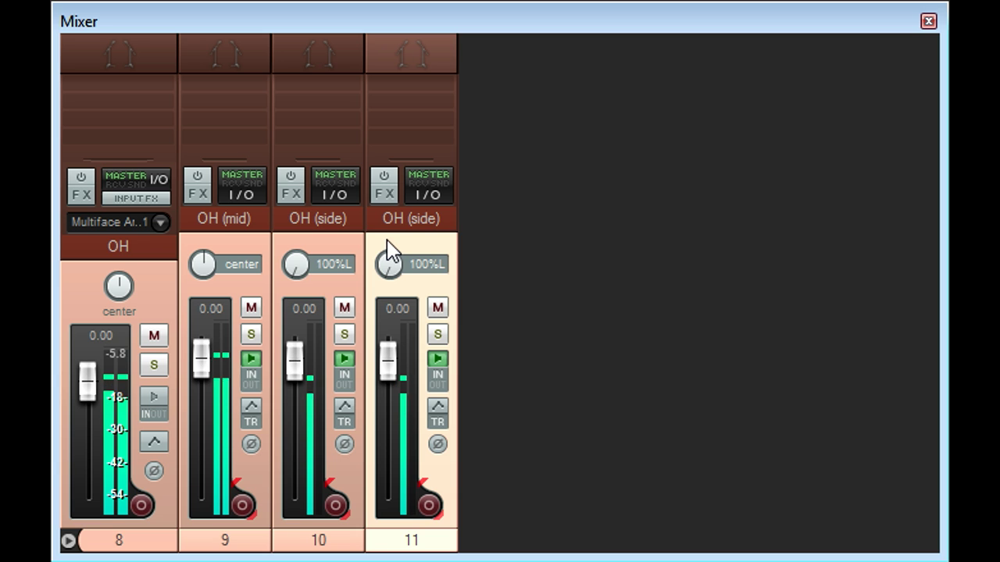
double_click(385, 264)
scroll(389, 273, up, 10)
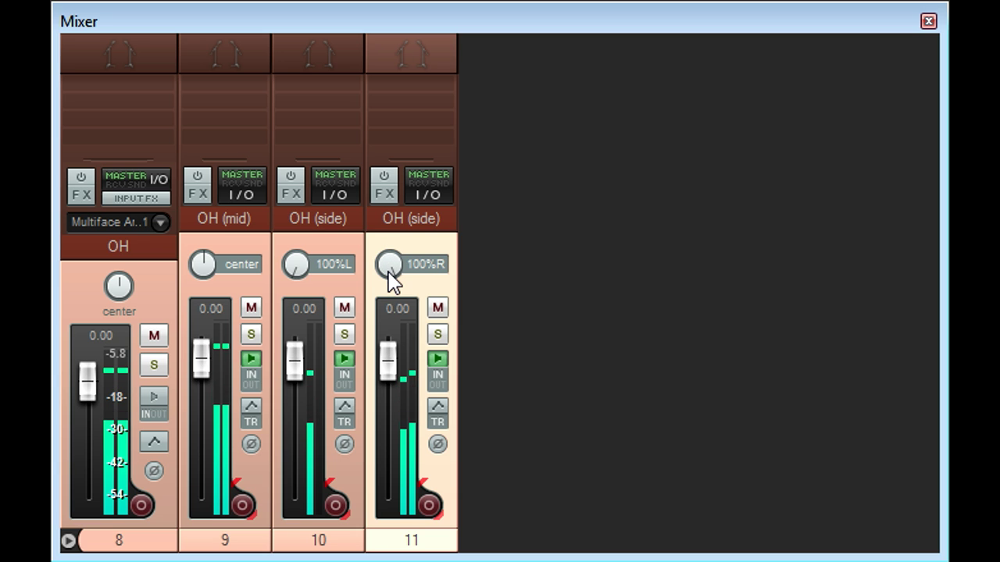
click(437, 447)
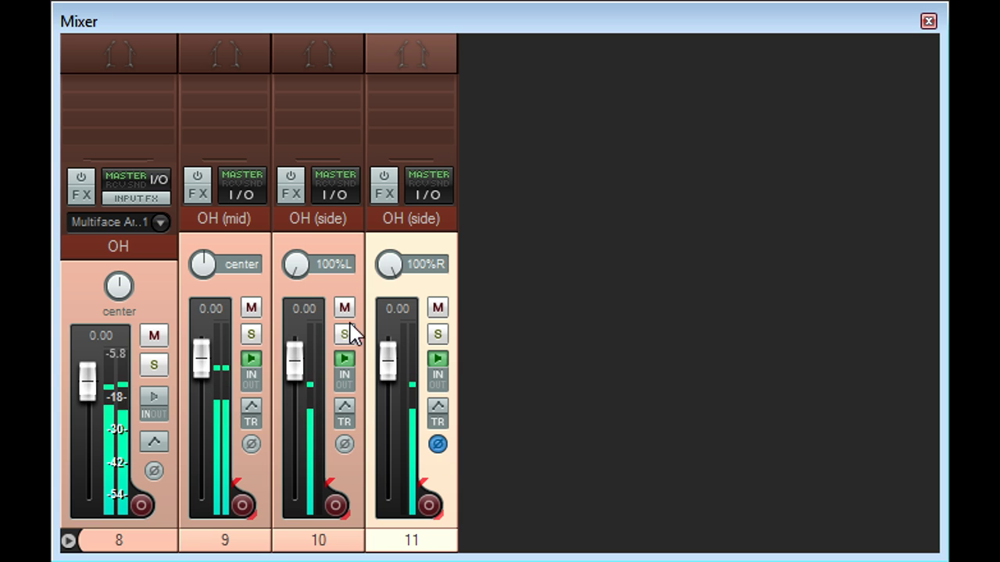
Step: Pan the OH track fully right and back to center, then select both OH (side) tracks
click(245, 232)
ctrl+click(294, 237)
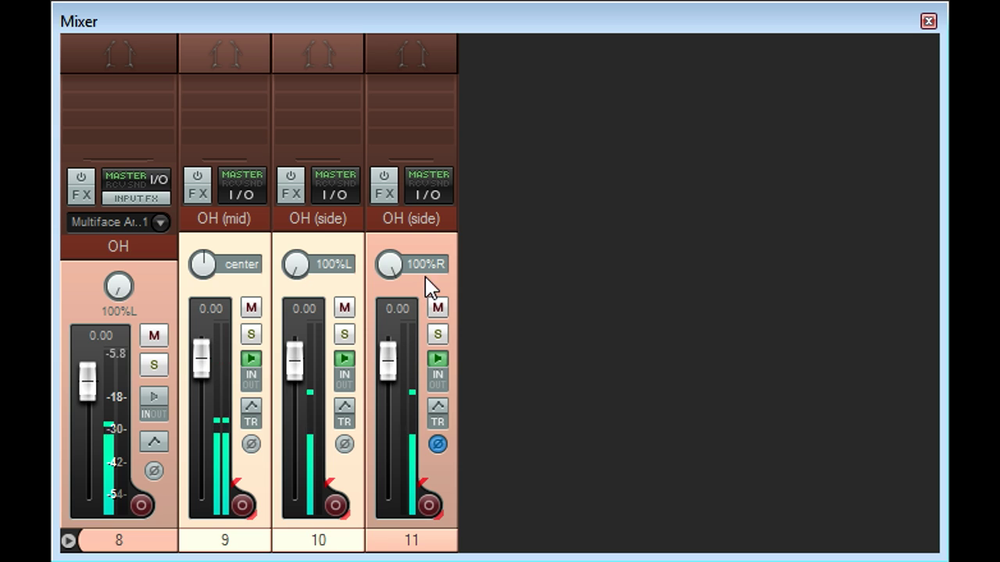
click(419, 225)
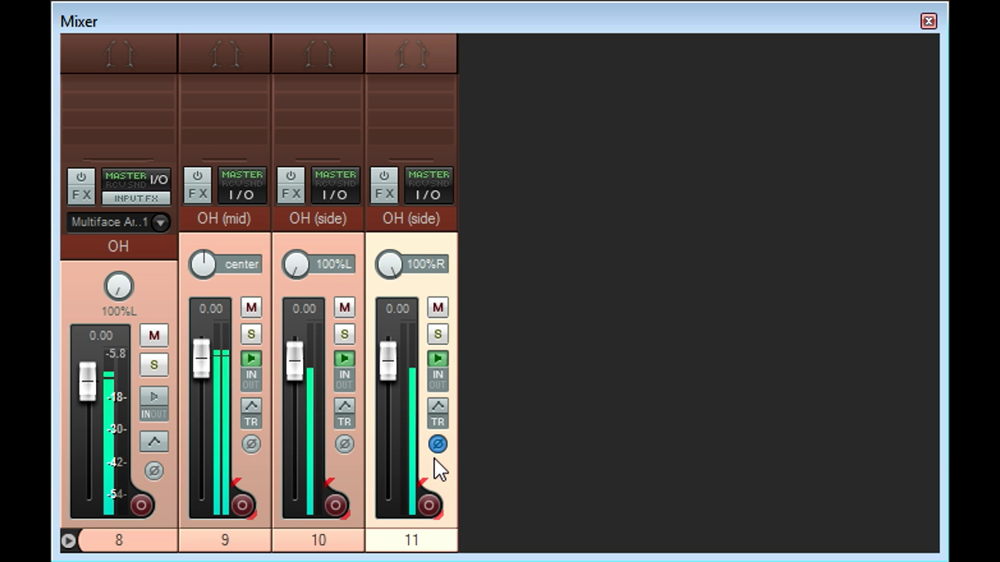
ctrl+click(196, 234)
drag(119, 286, 118, 266)
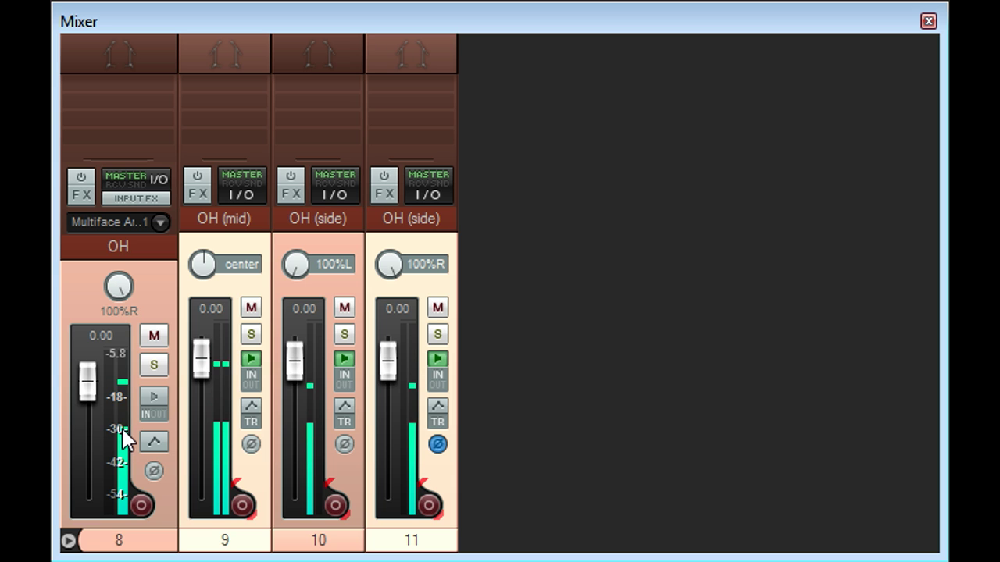
double_click(118, 287)
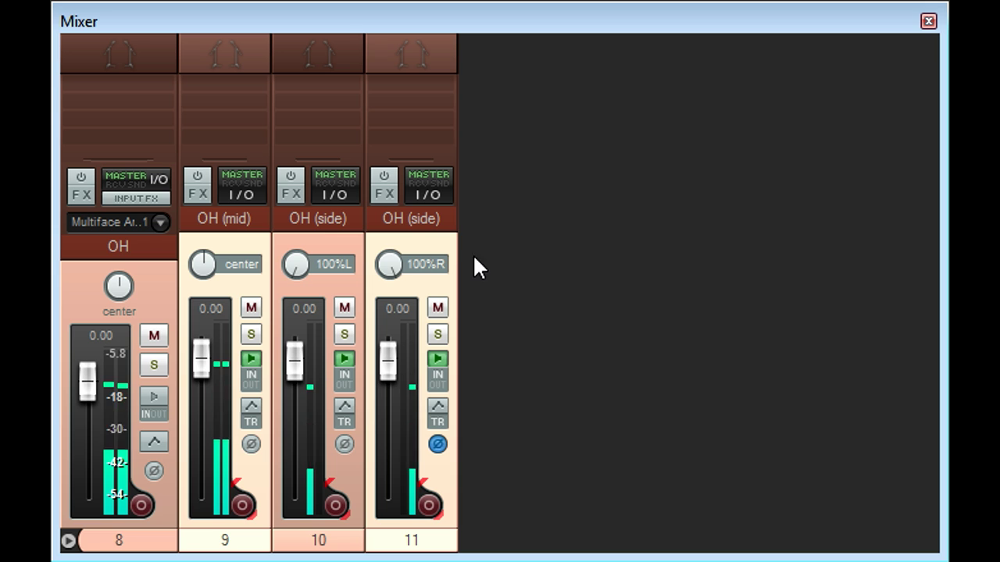
click(311, 222)
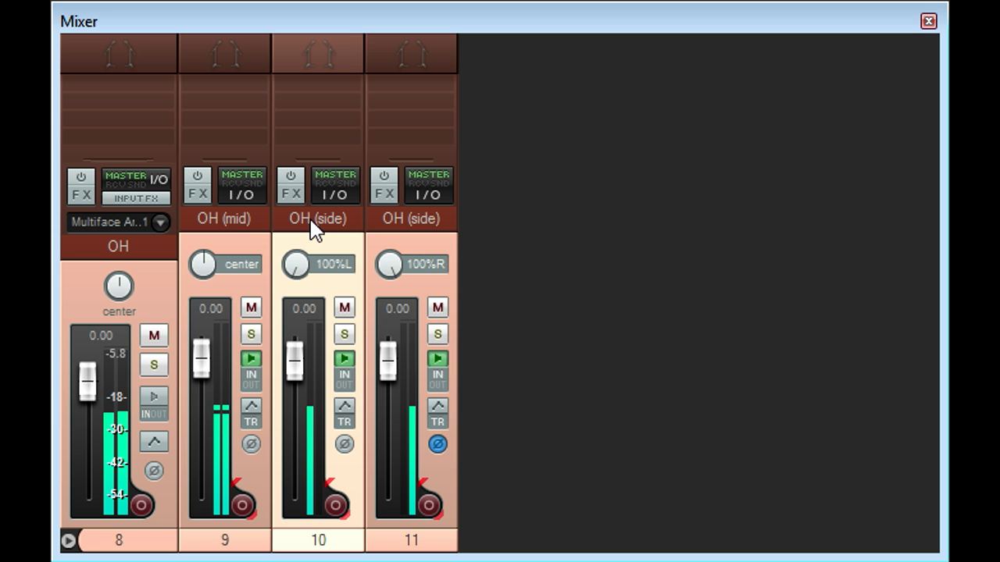
ctrl+click(401, 222)
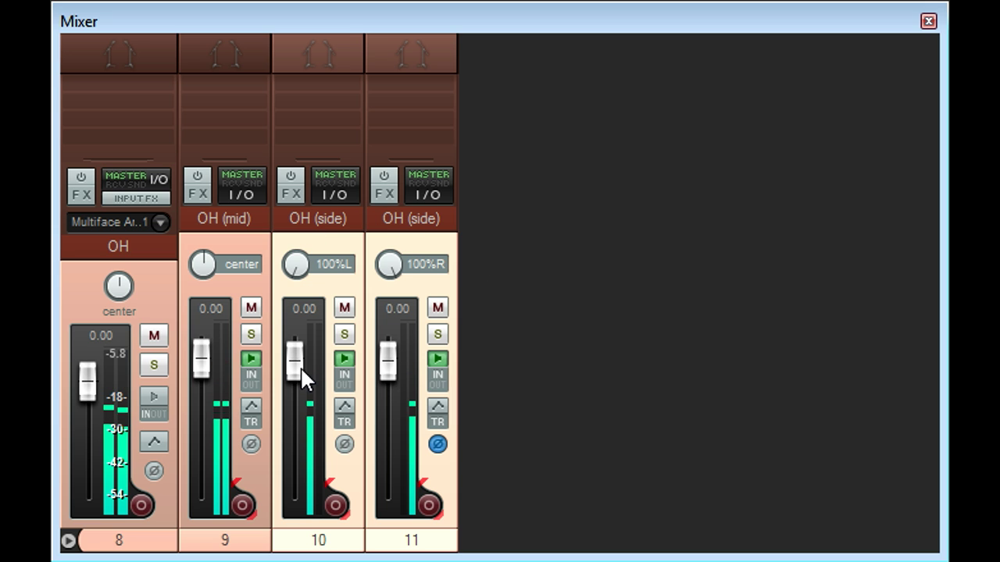
drag(297, 364, 290, 343)
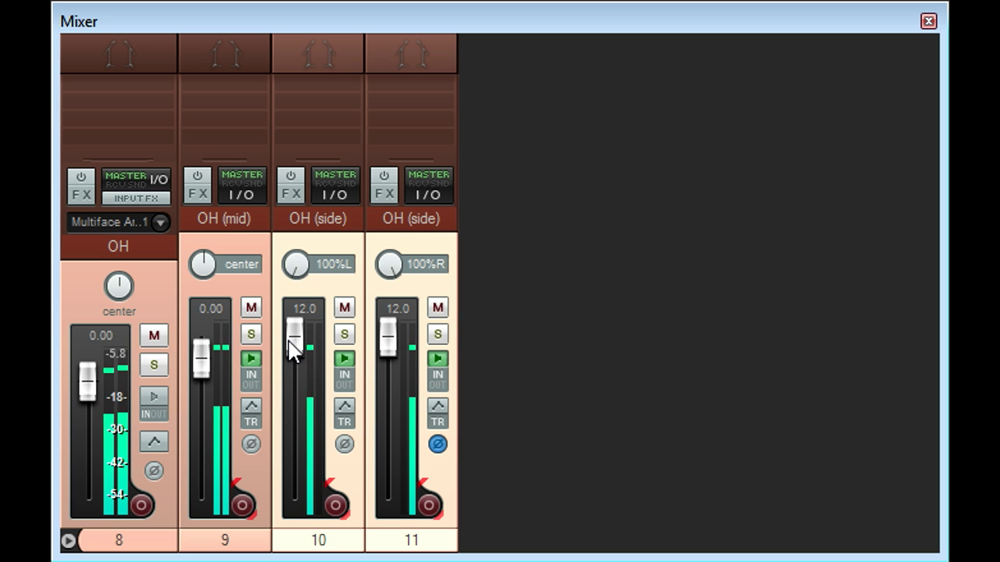
drag(289, 347, 290, 380)
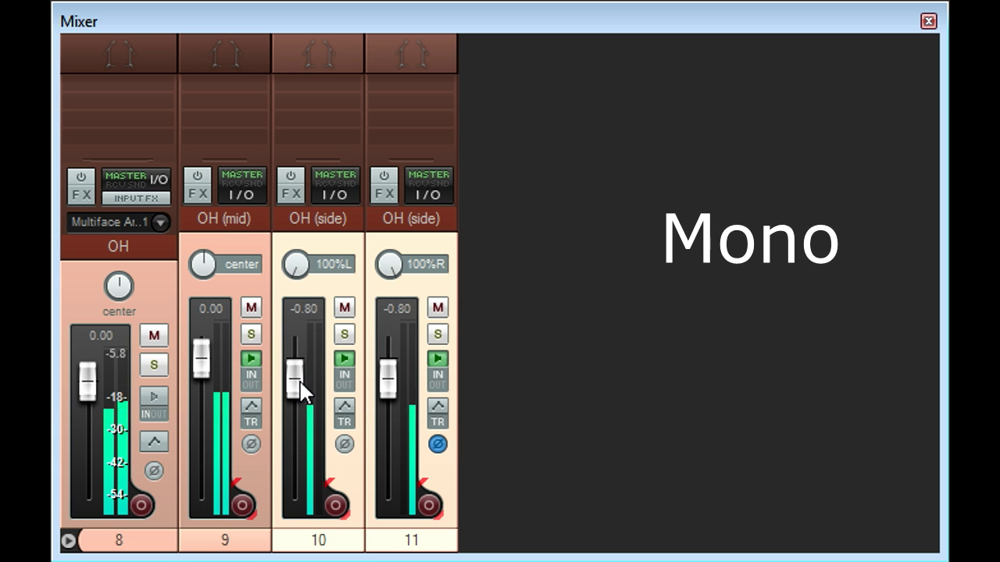
mouse_move(300, 379)
mouse_down()
mouse_move(295, 424)
mouse_move(295, 346)
mouse_move(295, 421)
mouse_move(295, 346)
mouse_move(295, 395)
mouse_move(296, 364)
mouse_up()
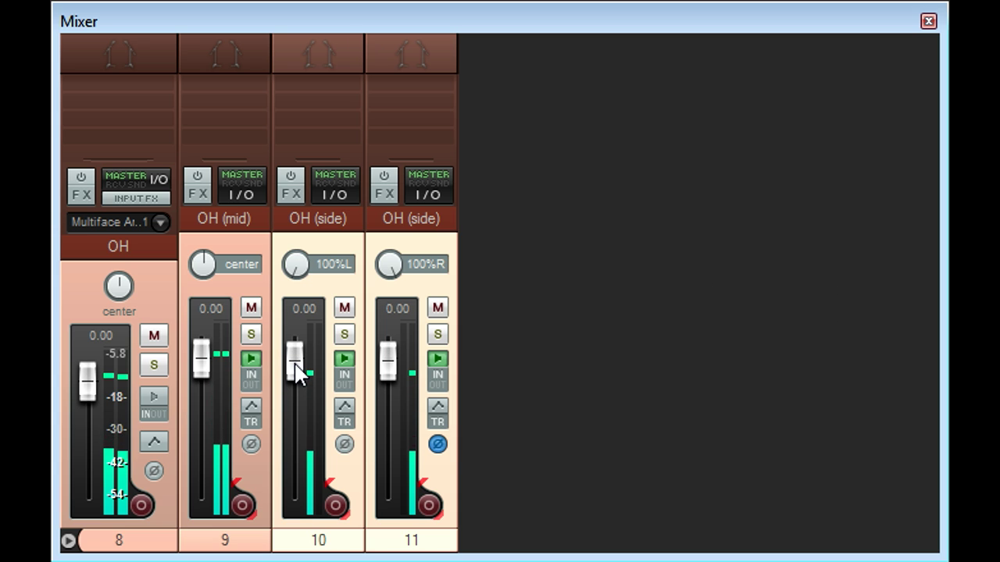
Step: Delete the duplicate side track, pan OH (mid) left and OH (side) right, and add MS Matrix to OH
click(398, 239)
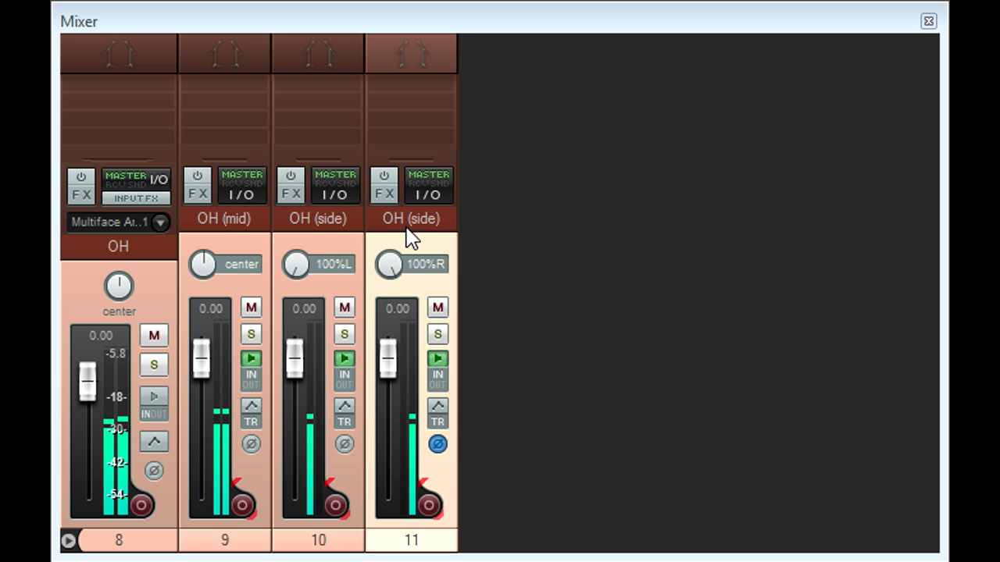
key(Delete)
drag(297, 269, 296, 267)
drag(203, 264, 201, 270)
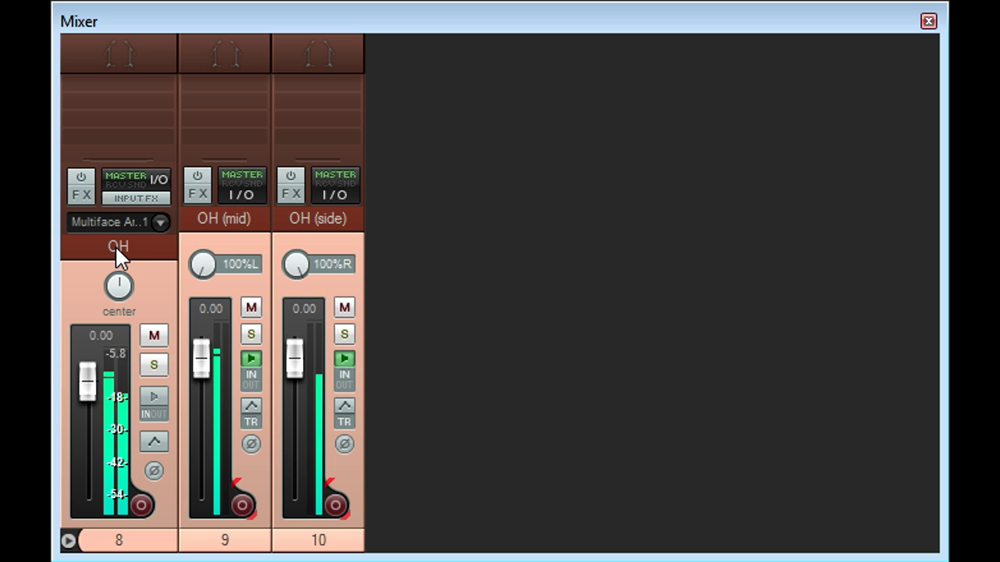
drag(117, 256, 174, 67)
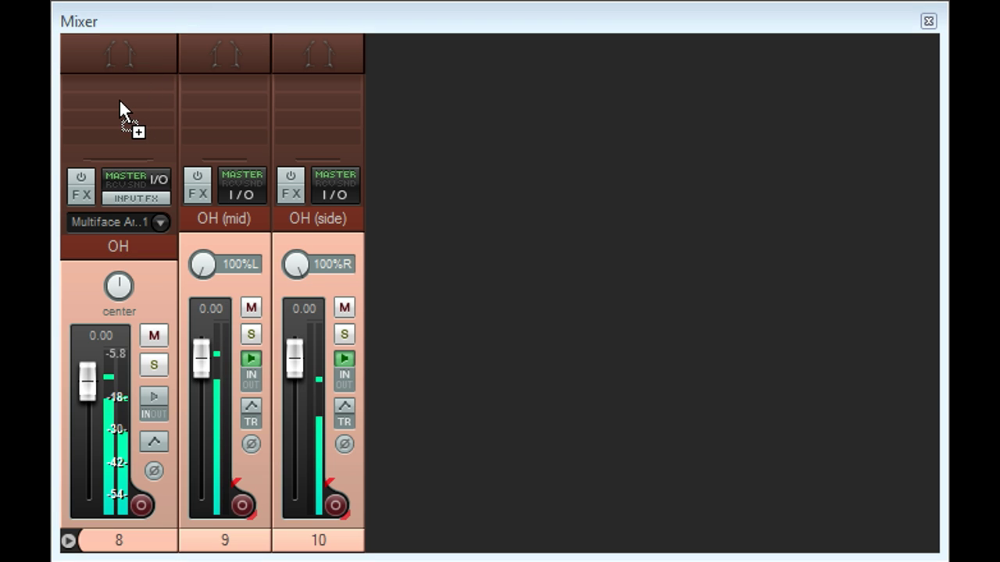
drag(119, 100, 119, 98)
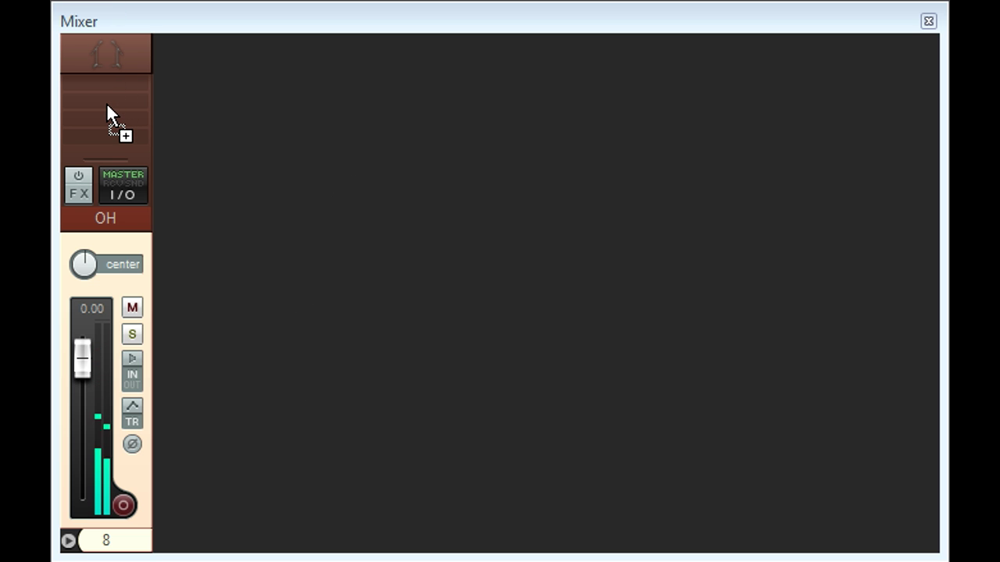
Step: Copy MS Matrix onto the OH track, then give the Room track two MS Matrix instances
drag(107, 106, 107, 105)
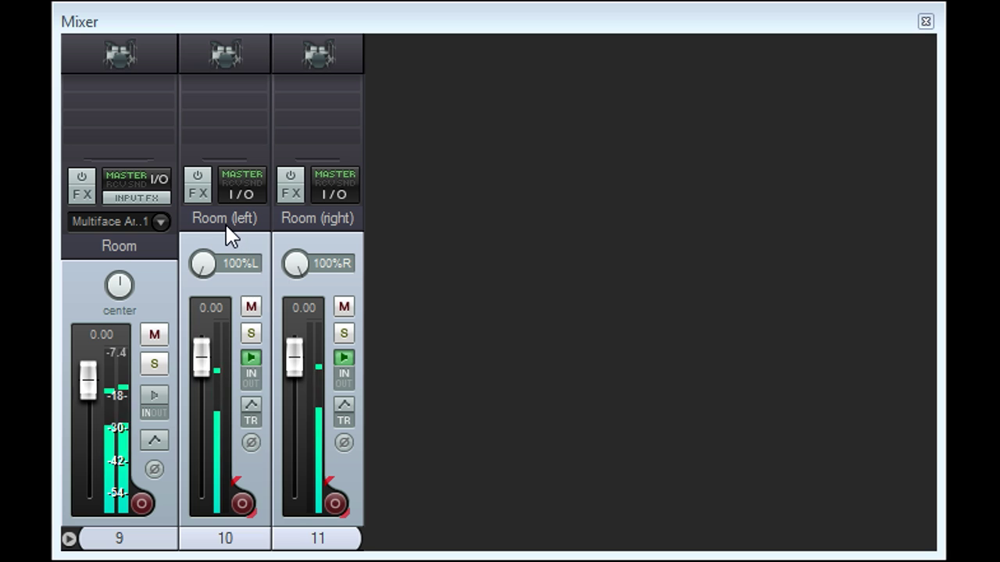
click(229, 236)
ctrl+click(328, 230)
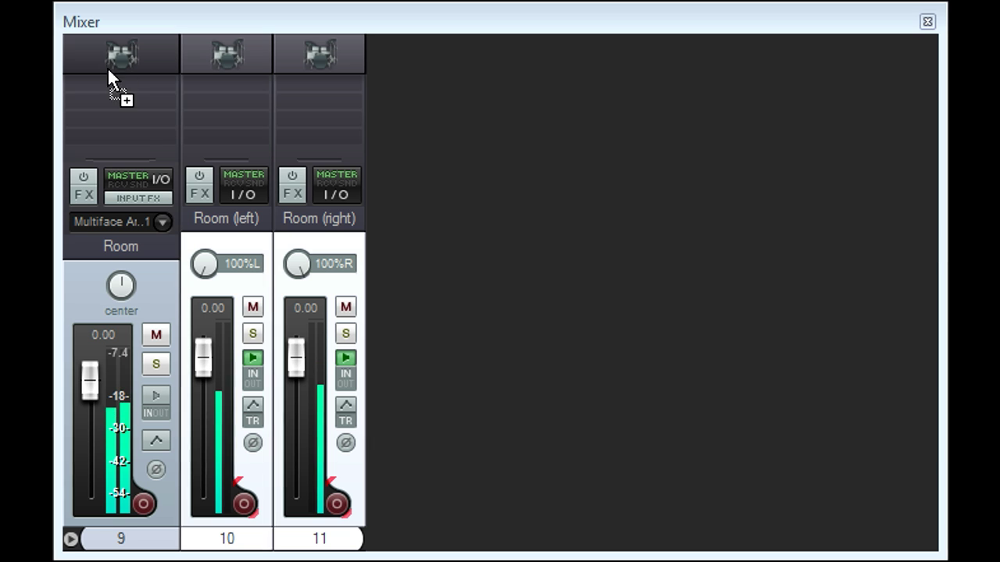
drag(123, 118, 123, 117)
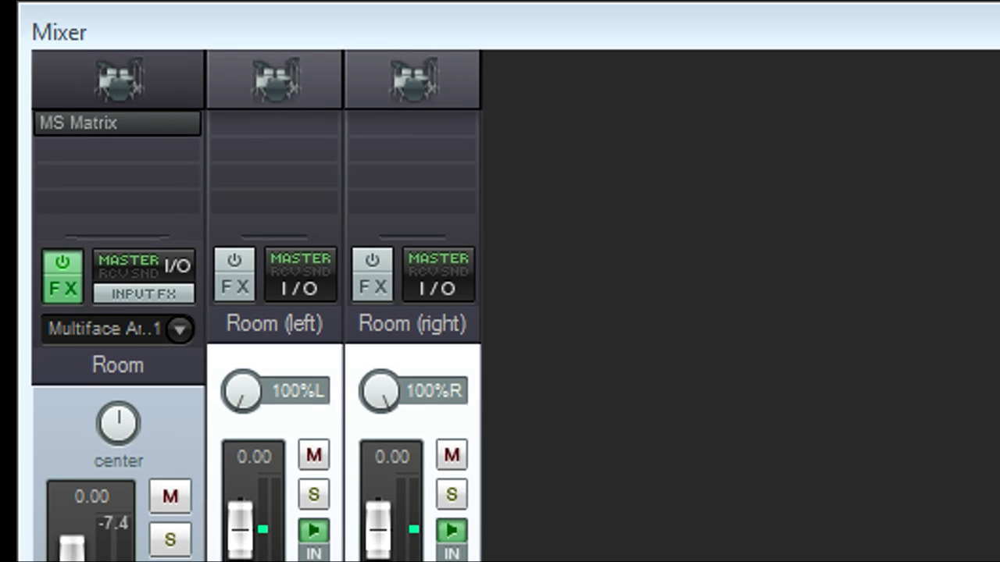
drag(141, 166, 96, 192)
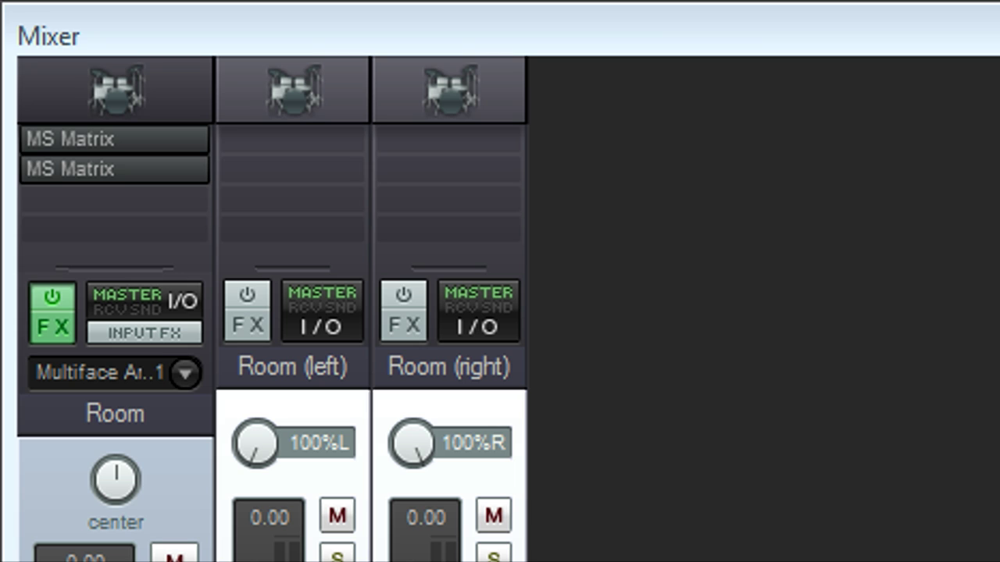
Step: Insert Pro-Q between the MS Matrix effects with a cut near 183 Hz and a boost near 148 Hz
drag(261, 136, 115, 178)
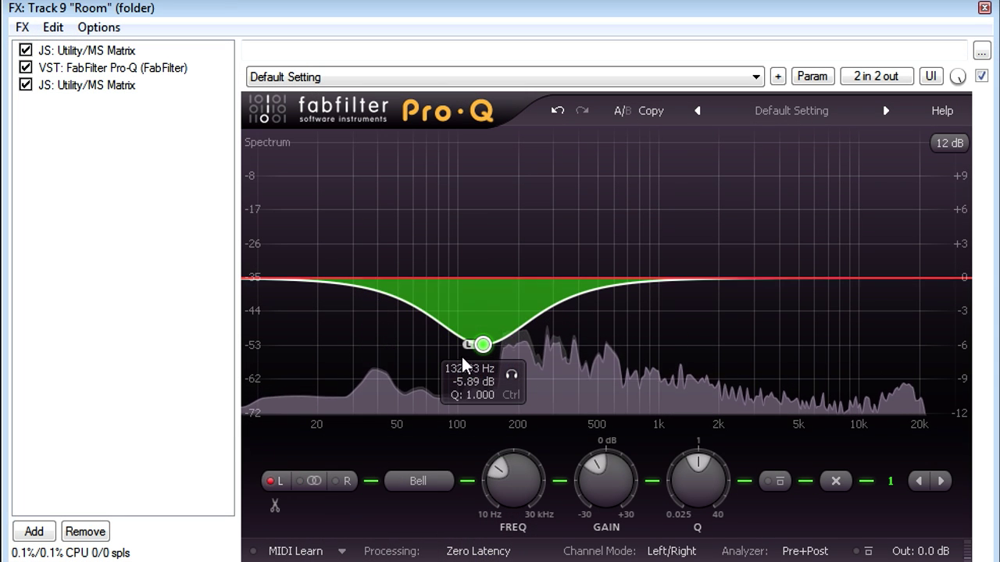
double_click(417, 276)
drag(417, 277, 483, 215)
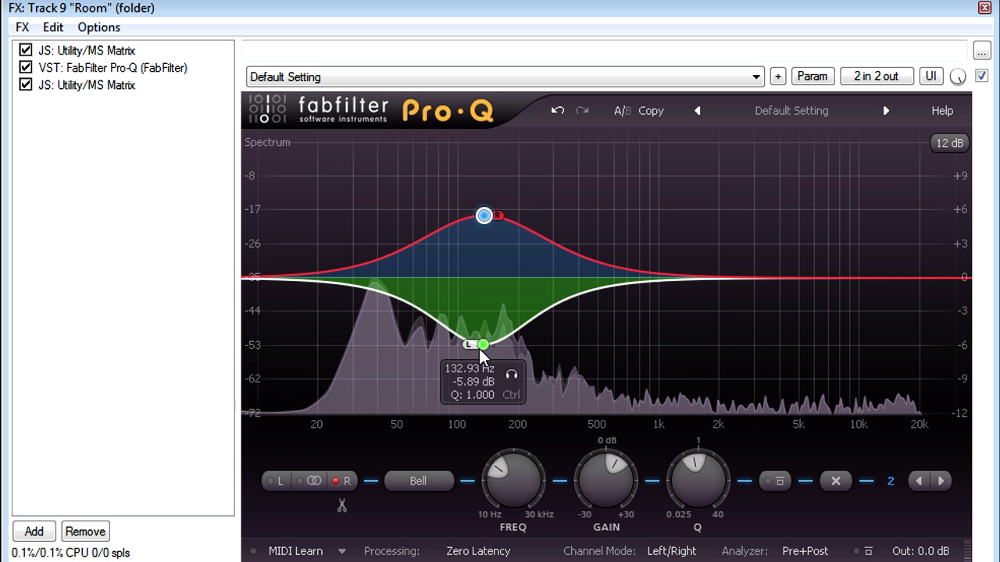
drag(481, 348, 510, 329)
drag(484, 217, 505, 230)
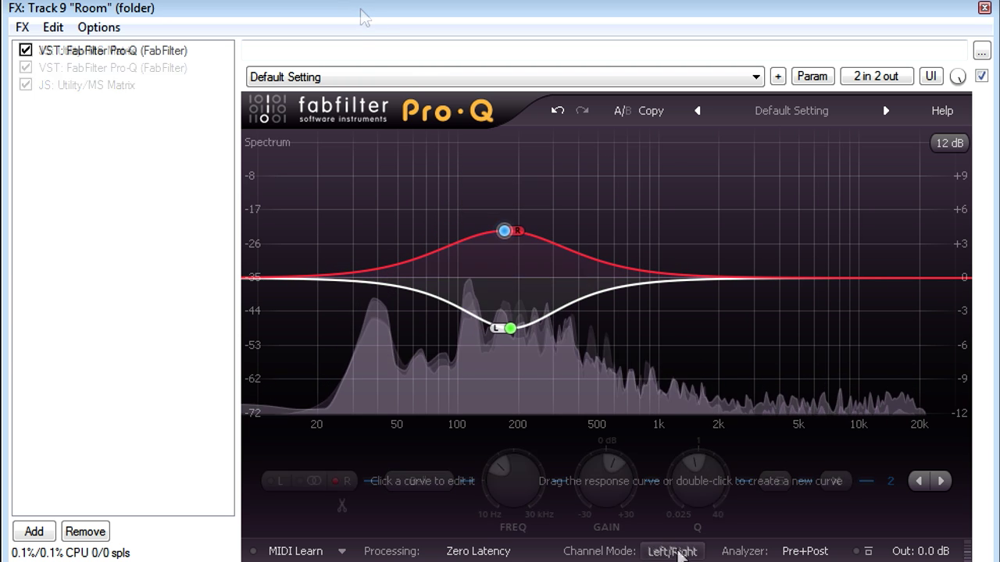
Step: Switch Pro-Q to Mid/Side and show the mid cut of 4.45 dB at 182.08 Hz
click(672, 552)
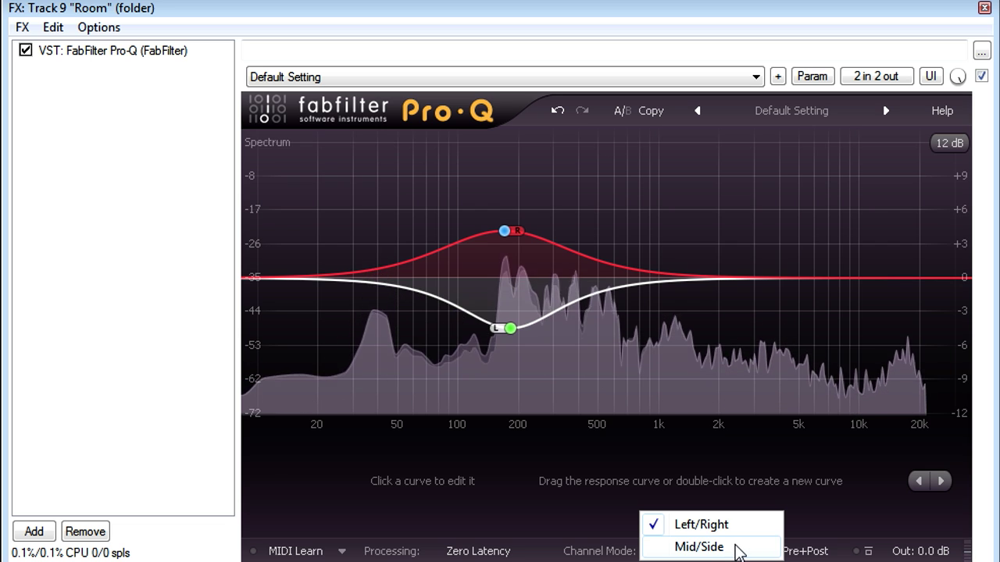
click(736, 549)
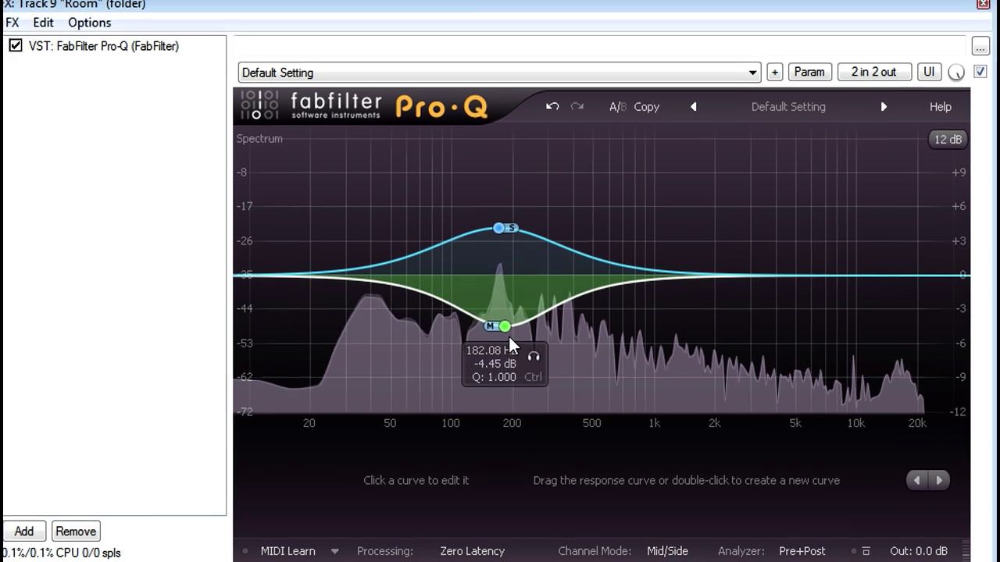
click(505, 328)
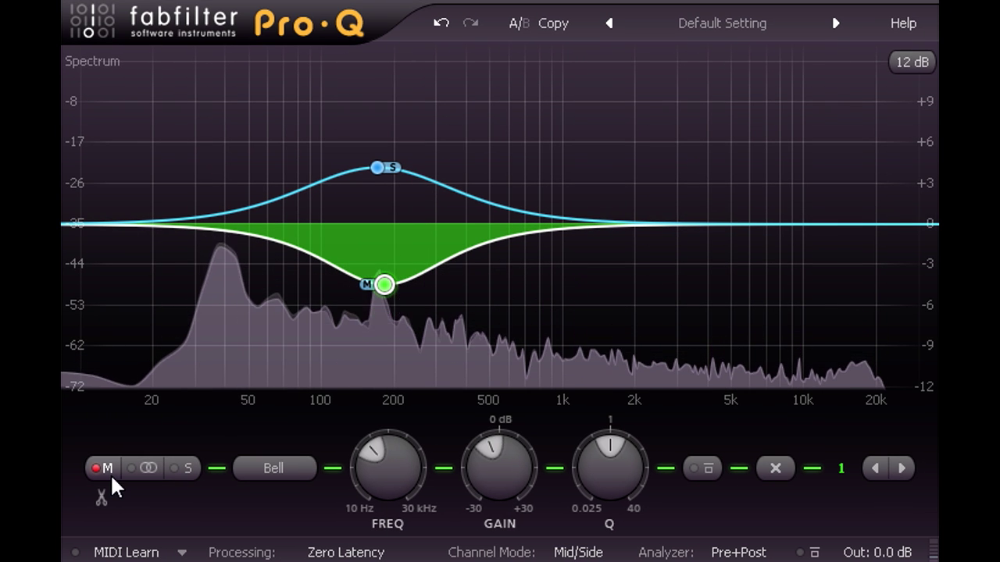
Step: Replace both bands with a side-only low cut at about 66 Hz and pan the output fully left
drag(245, 140, 431, 317)
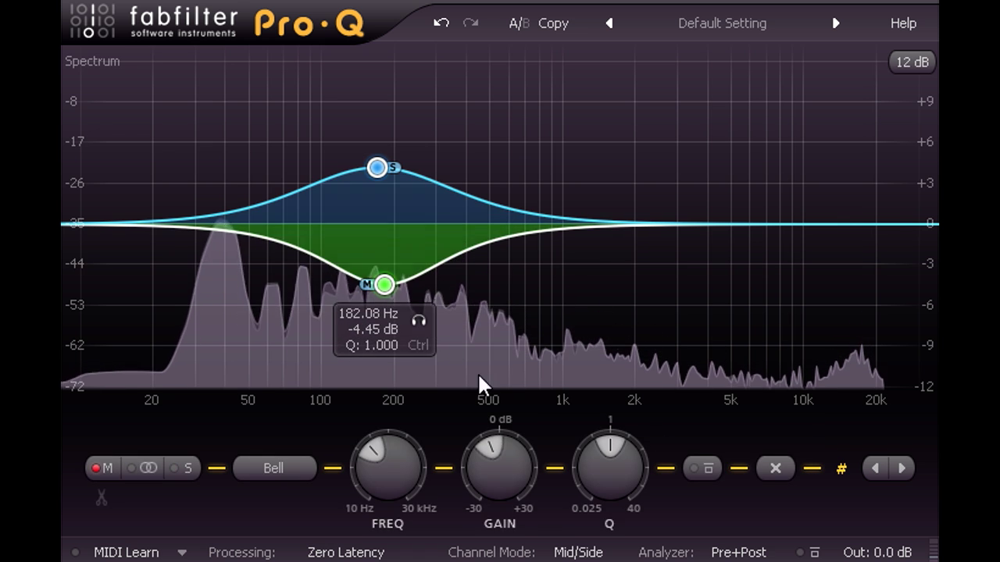
click(773, 468)
drag(95, 225, 246, 234)
click(187, 469)
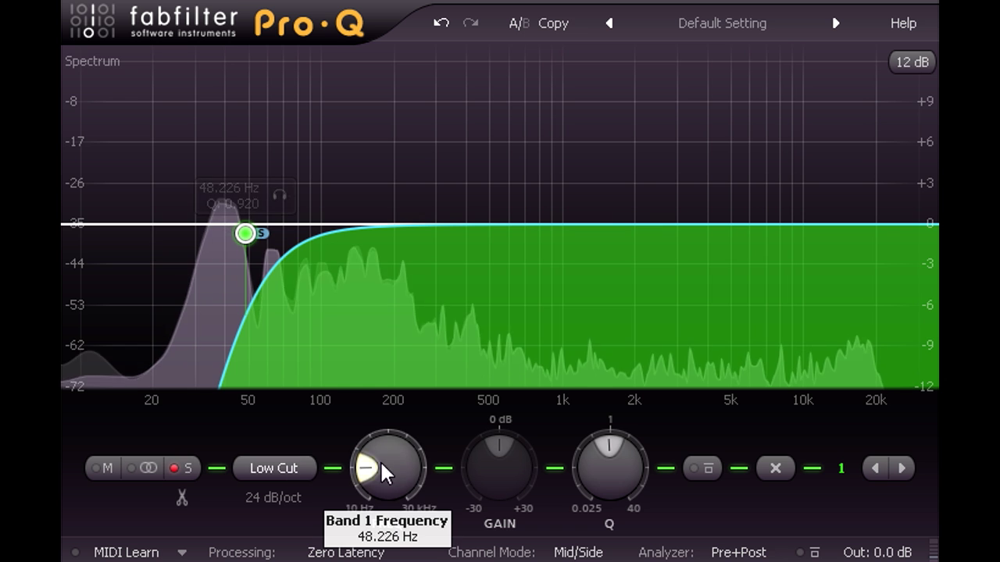
drag(380, 460, 417, 453)
mouse_move(857, 530)
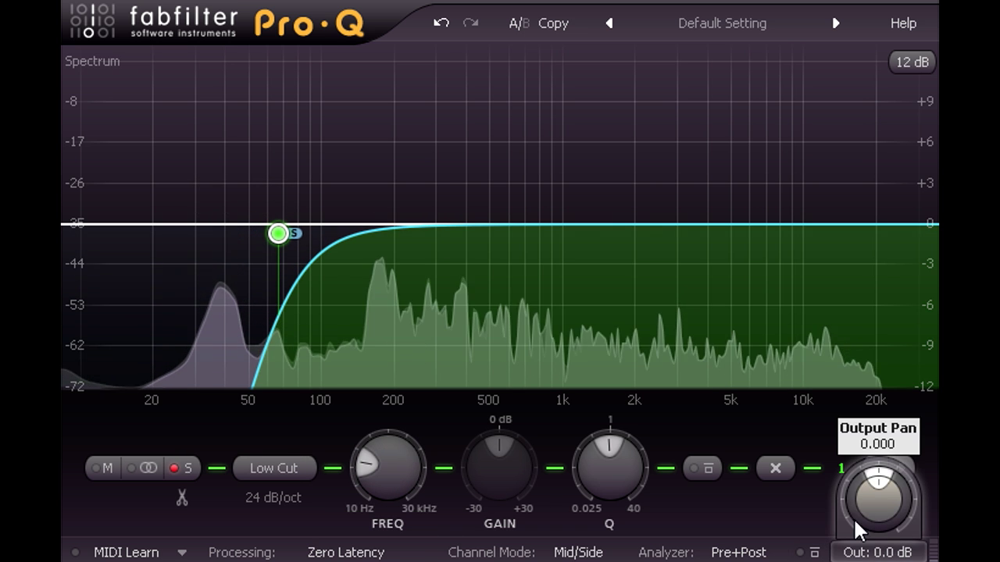
drag(857, 529, 857, 556)
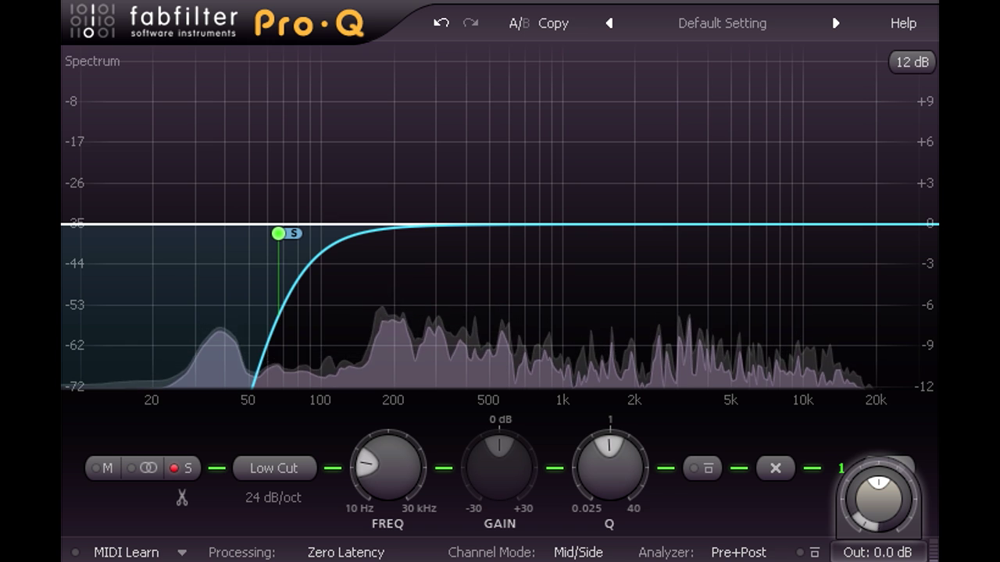
Step: Add a mid high shelf at 5601 Hz, +4.45 dB, and a side shelf at 4648.5 Hz, -5.80 dB
drag(832, 181, 747, 192)
click(106, 468)
drag(919, 226, 740, 278)
drag(853, 489, 869, 321)
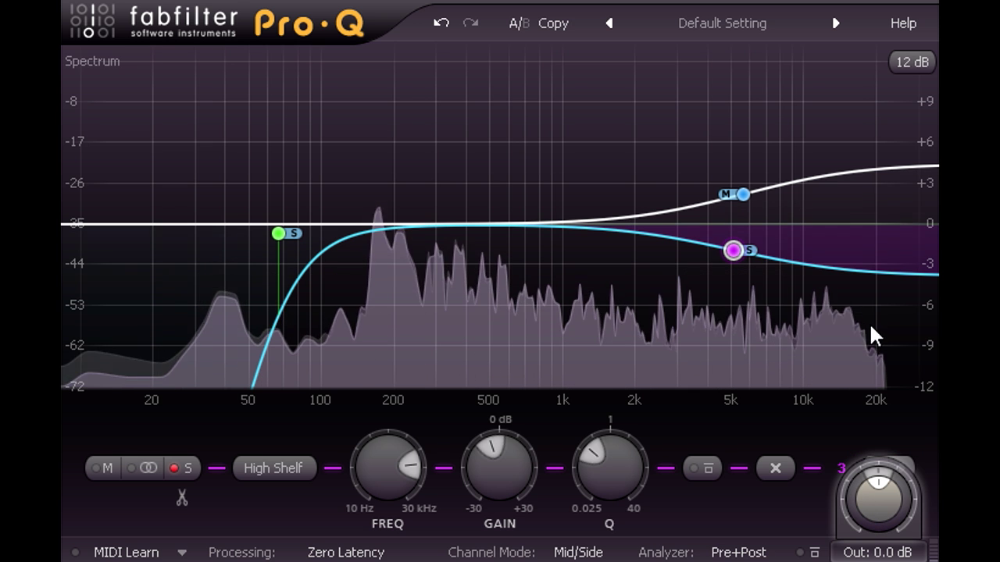
drag(731, 249, 724, 276)
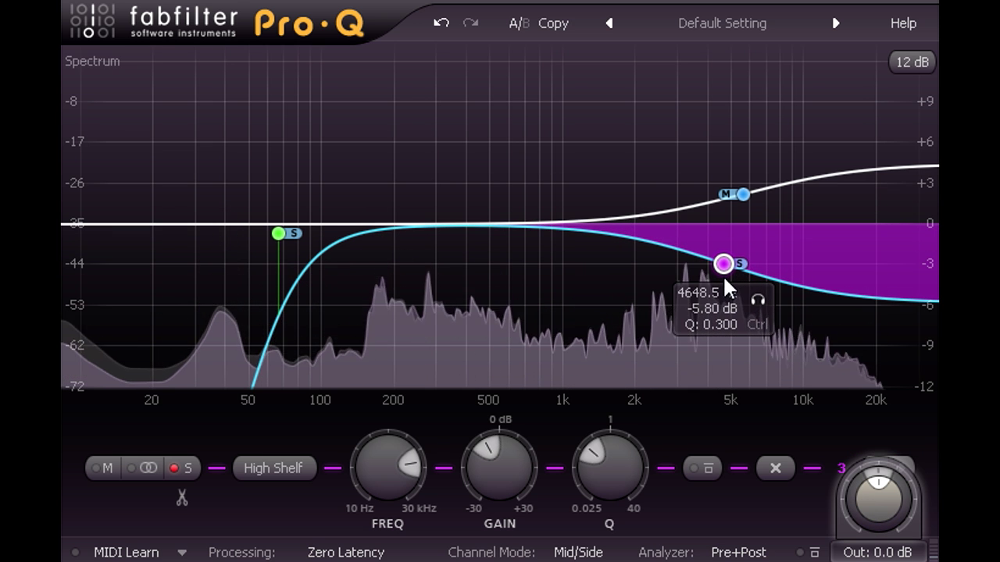
Step: Bypass the Room EQ briefly to compare, then re-enable it
mouse_move(855, 495)
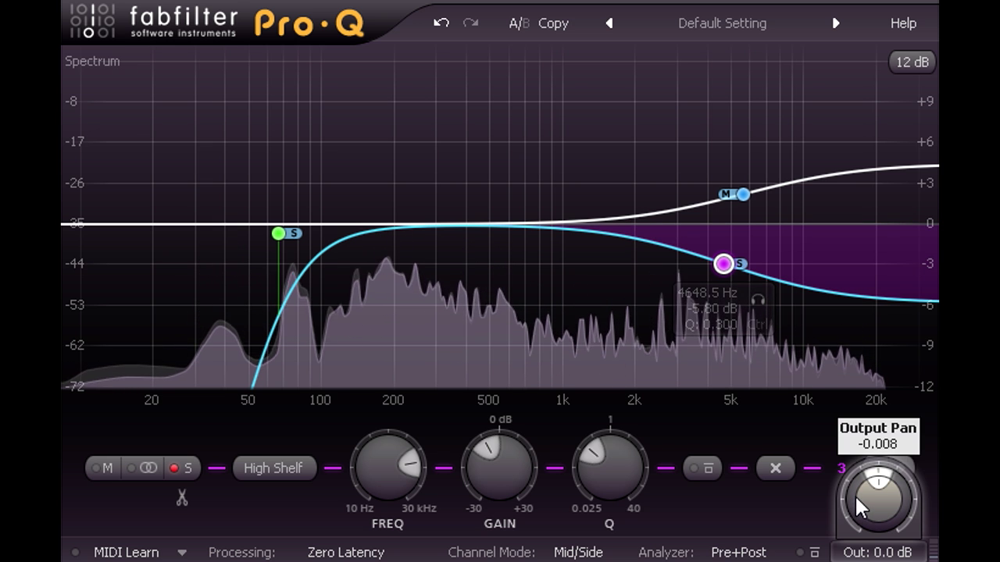
click(815, 554)
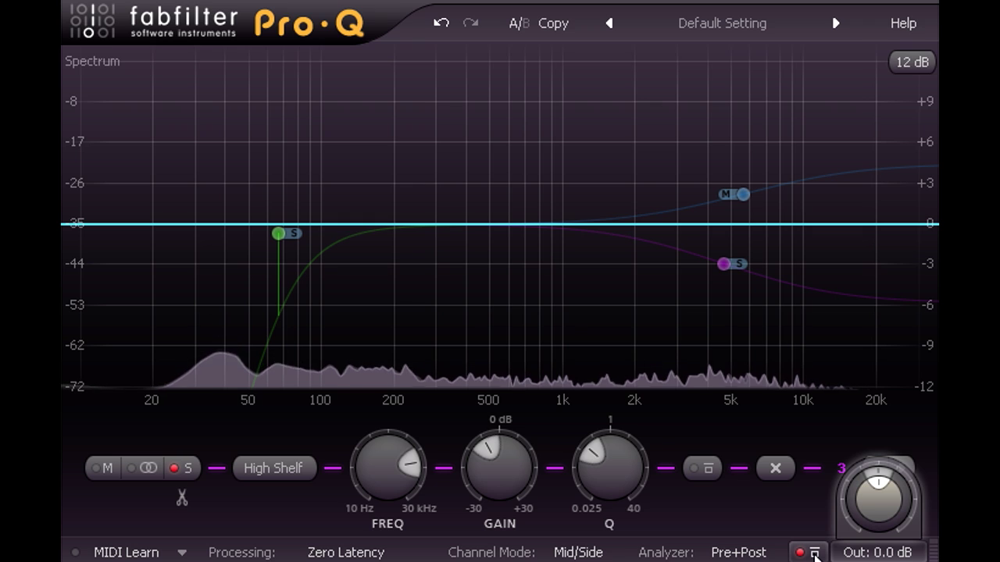
click(814, 555)
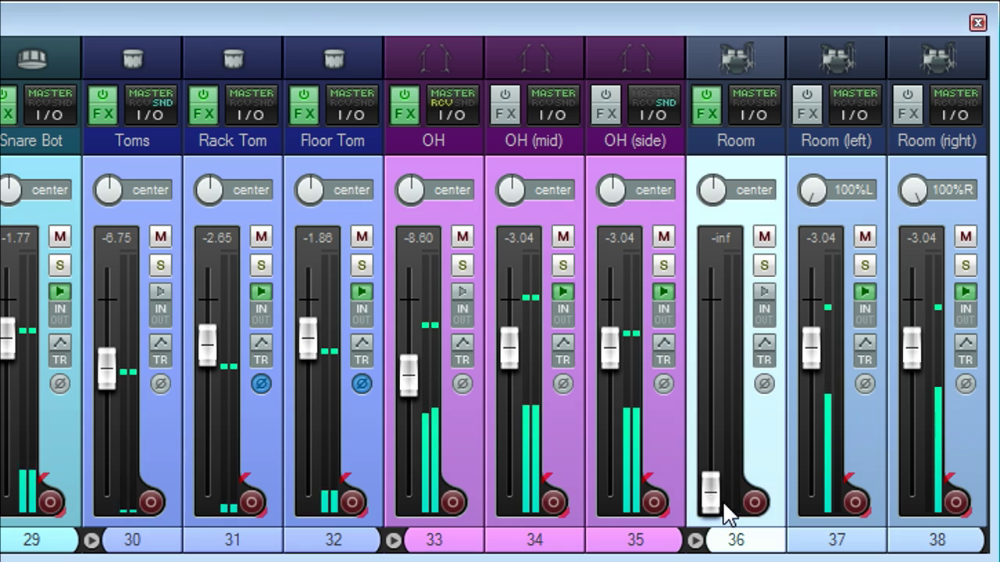
Step: Raise the Room track fader from silence up toward 0 dB
drag(723, 505, 717, 453)
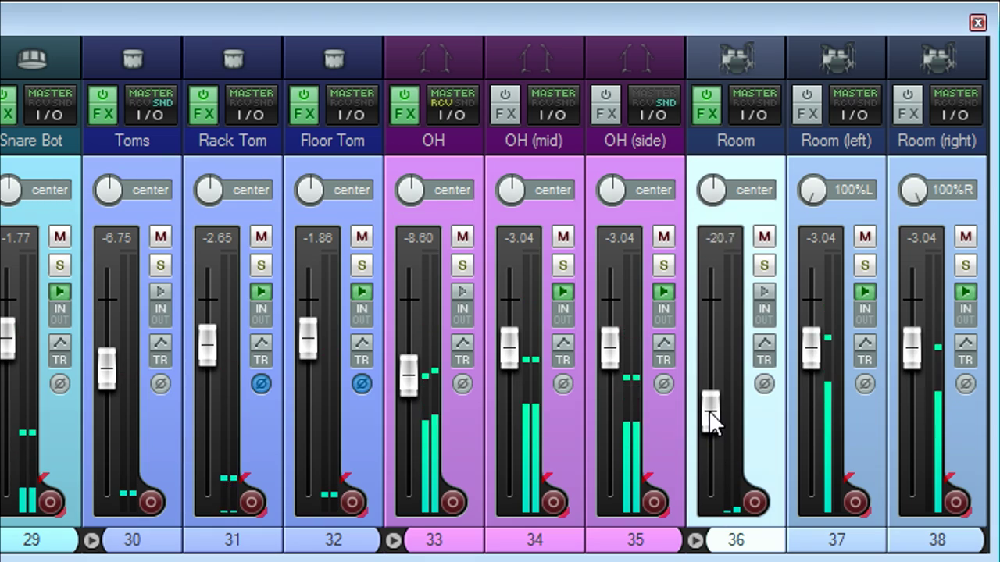
drag(709, 410, 812, 332)
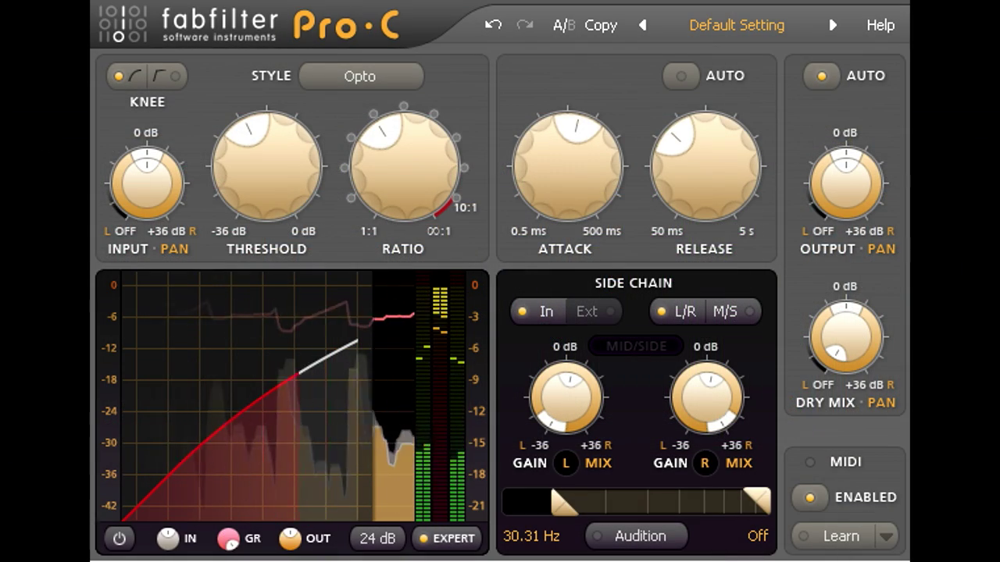
Step: Set Pro-C's side chain, Pro-G and Saturn all to Mid/Side processing
click(720, 312)
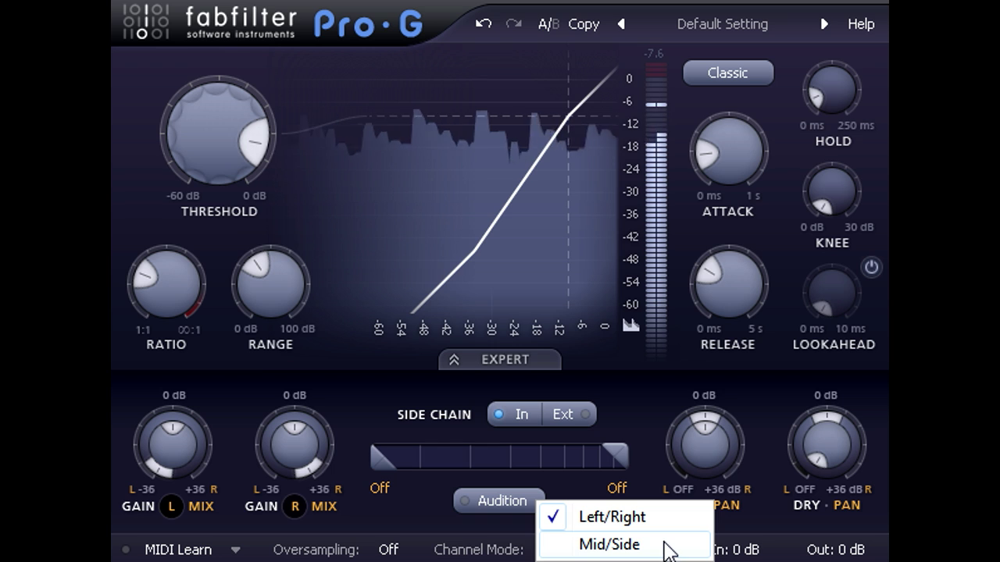
click(609, 544)
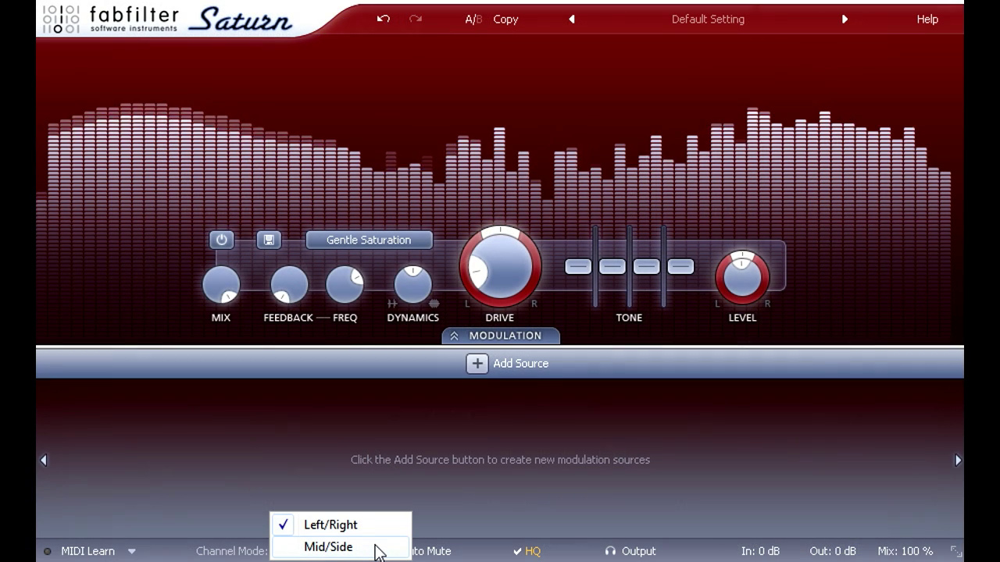
click(375, 546)
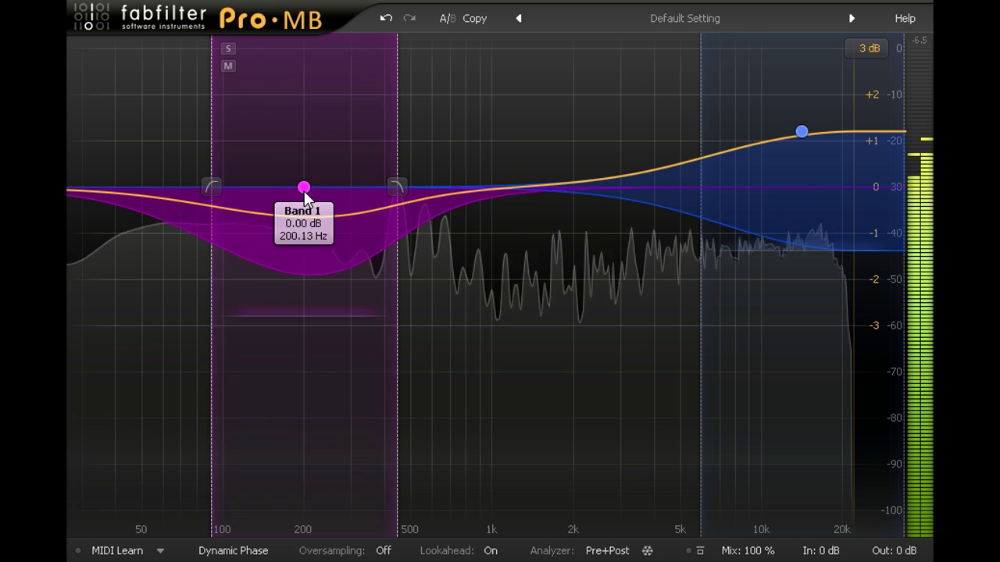
Step: In Pro-MB, open band 1's expert options and its Mid/Side stereo link choices
click(304, 188)
click(520, 419)
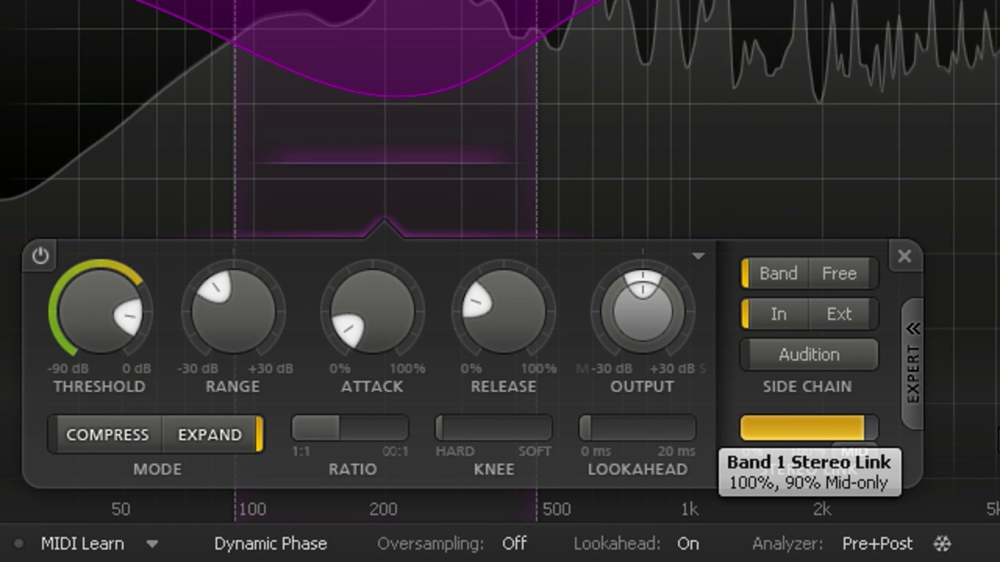
click(863, 453)
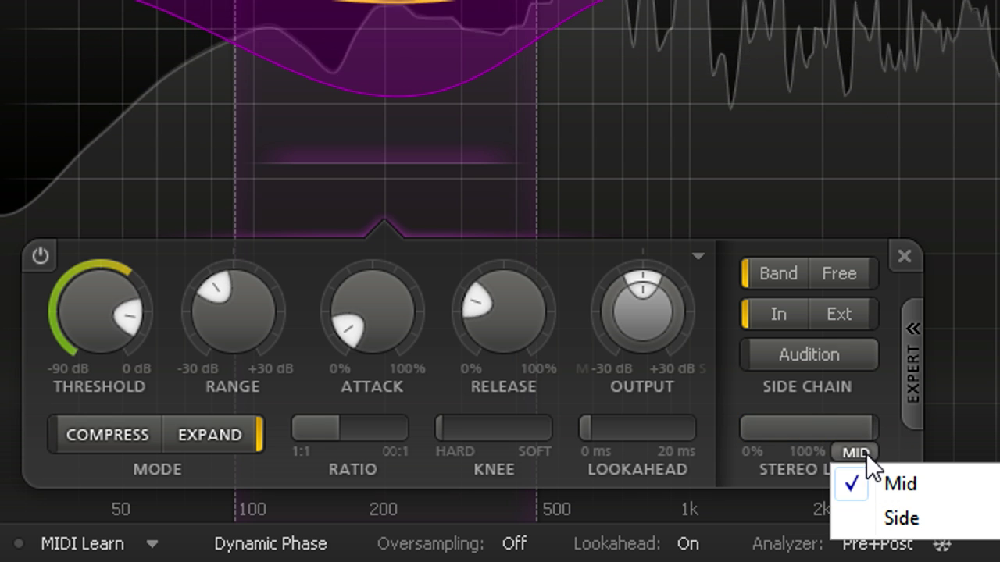